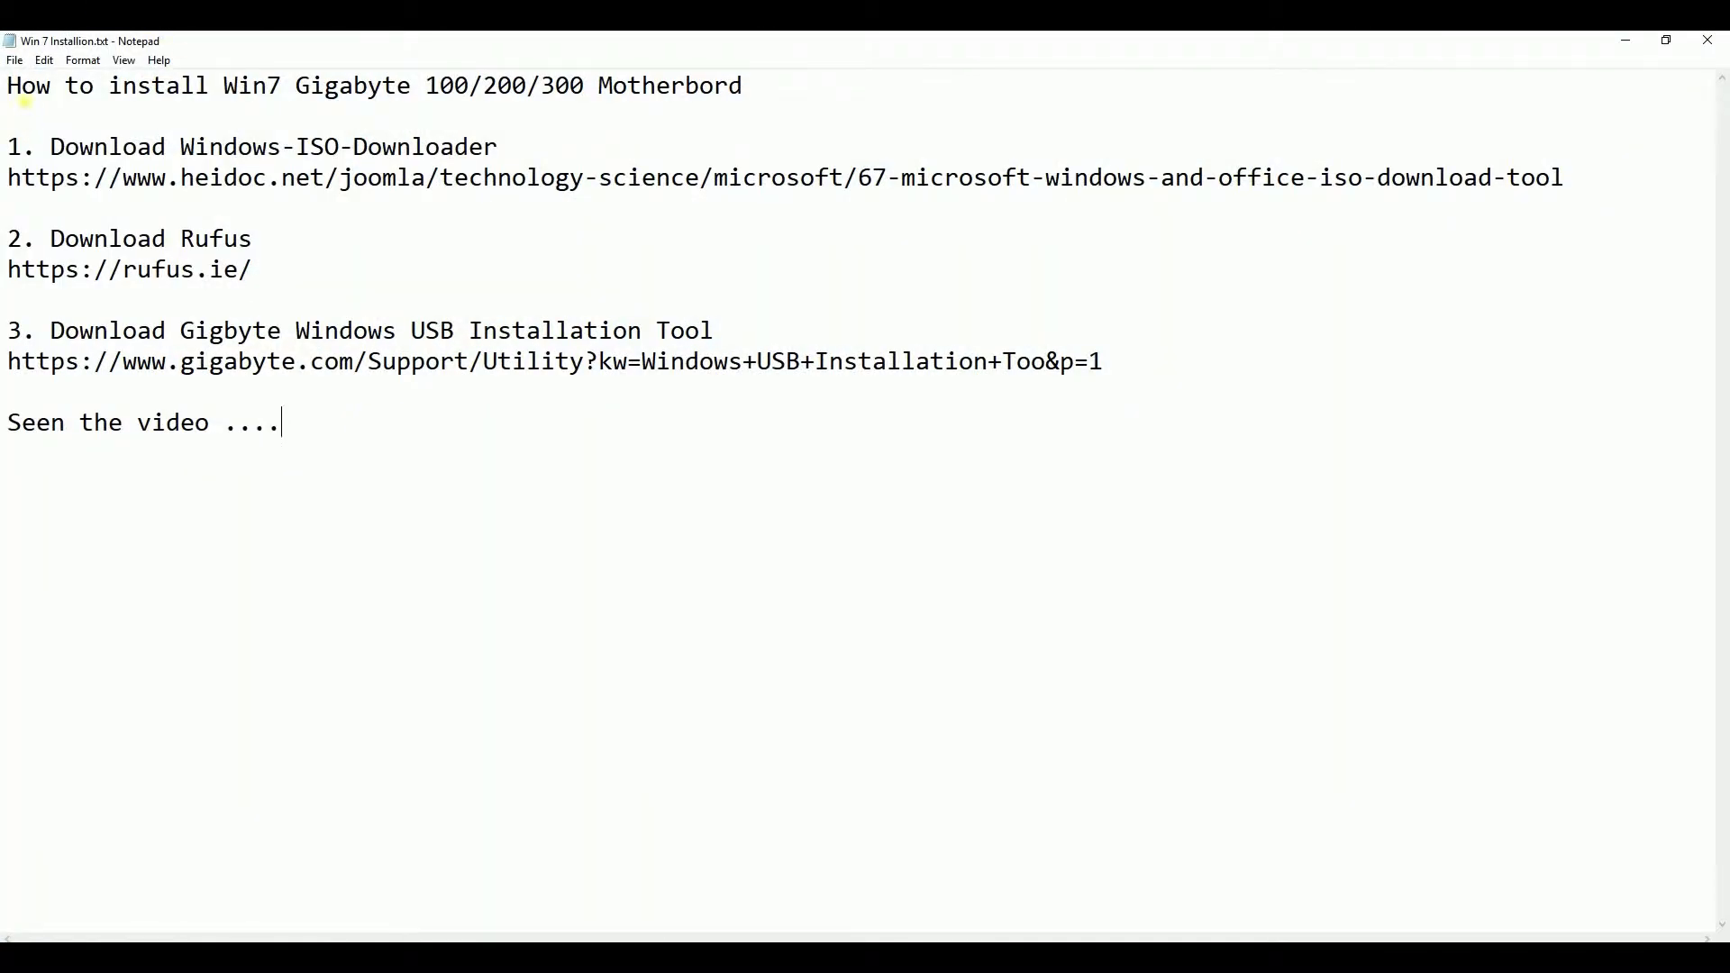
# Step: Review the Win7 Gigabyte installation notes, highlighting the title, the Windows-ISO-Downloader item and its heidoc.net link
pyautogui.moveTo(26, 99); pyautogui.dragTo(755, 90)
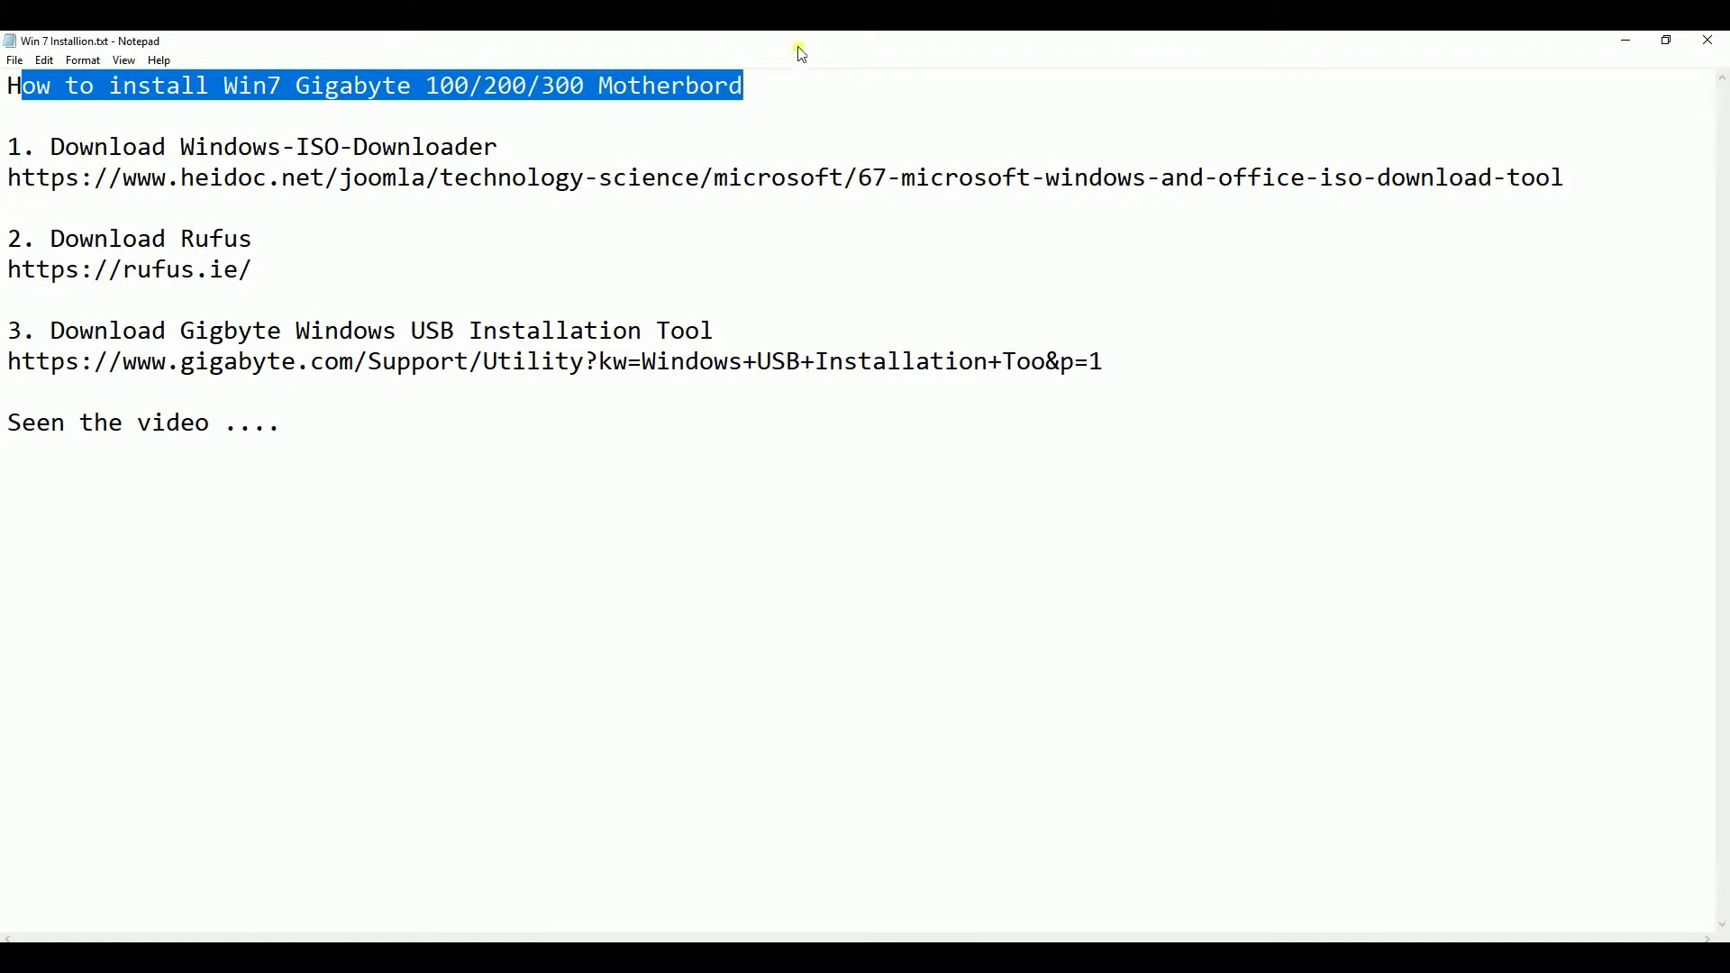
pyautogui.moveTo(51, 147); pyautogui.dragTo(541, 150)
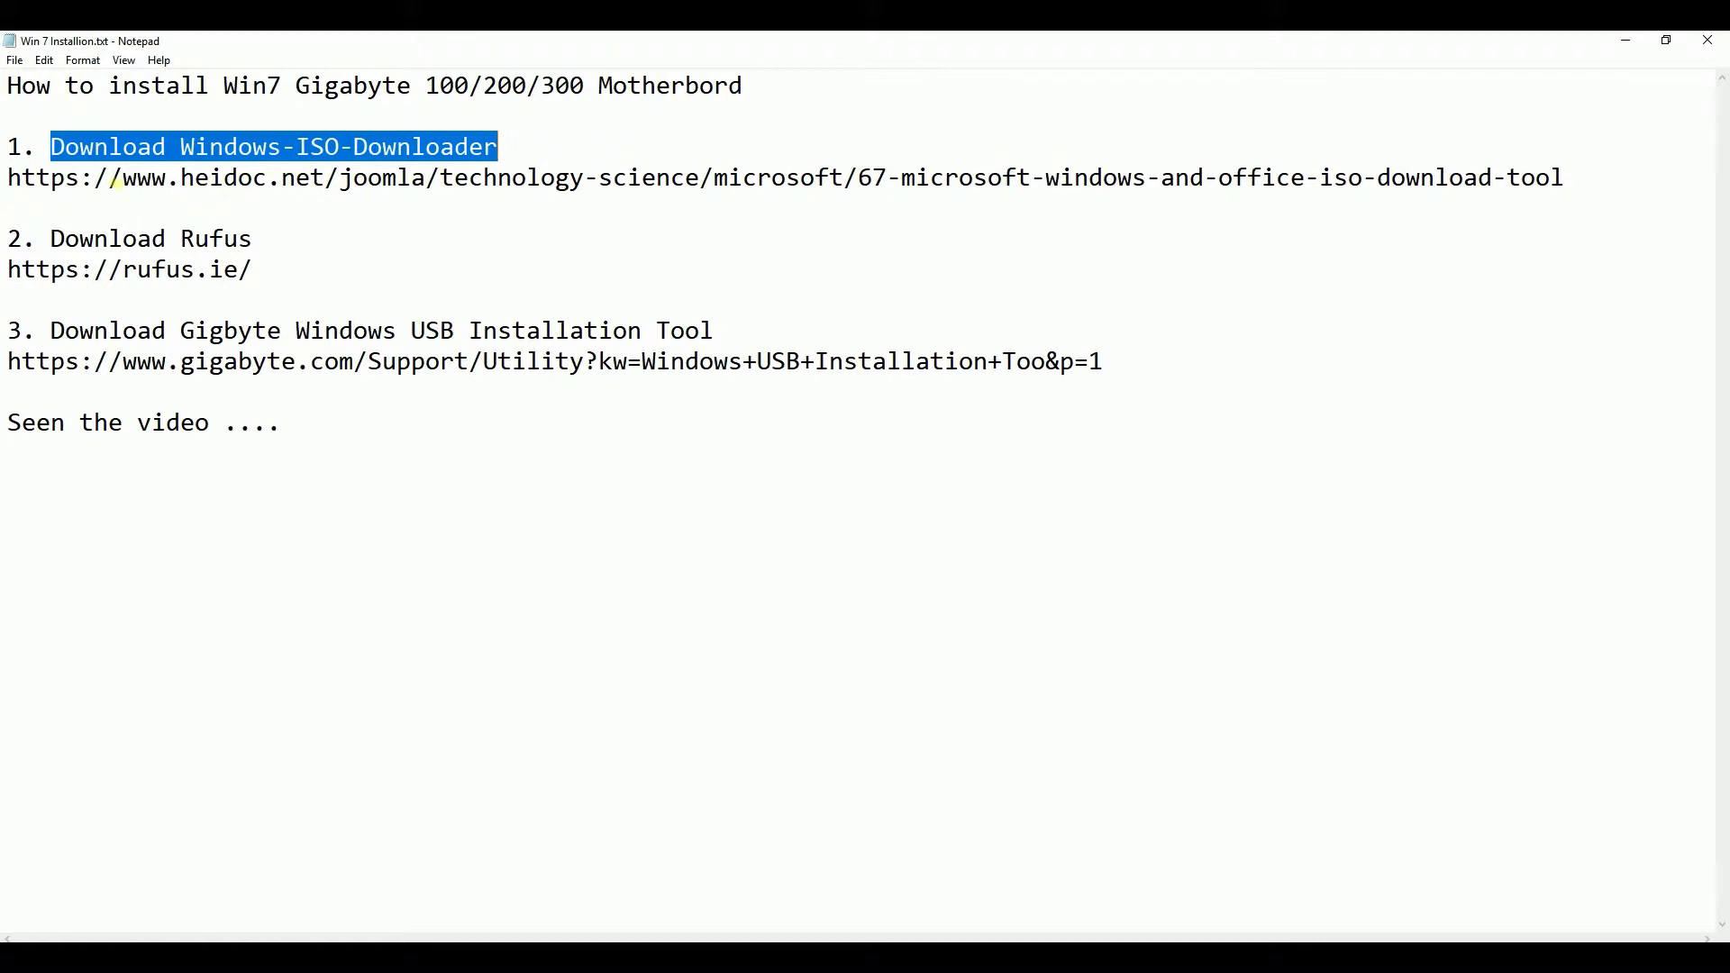
pyautogui.moveTo(6, 185); pyautogui.dragTo(1517, 218)
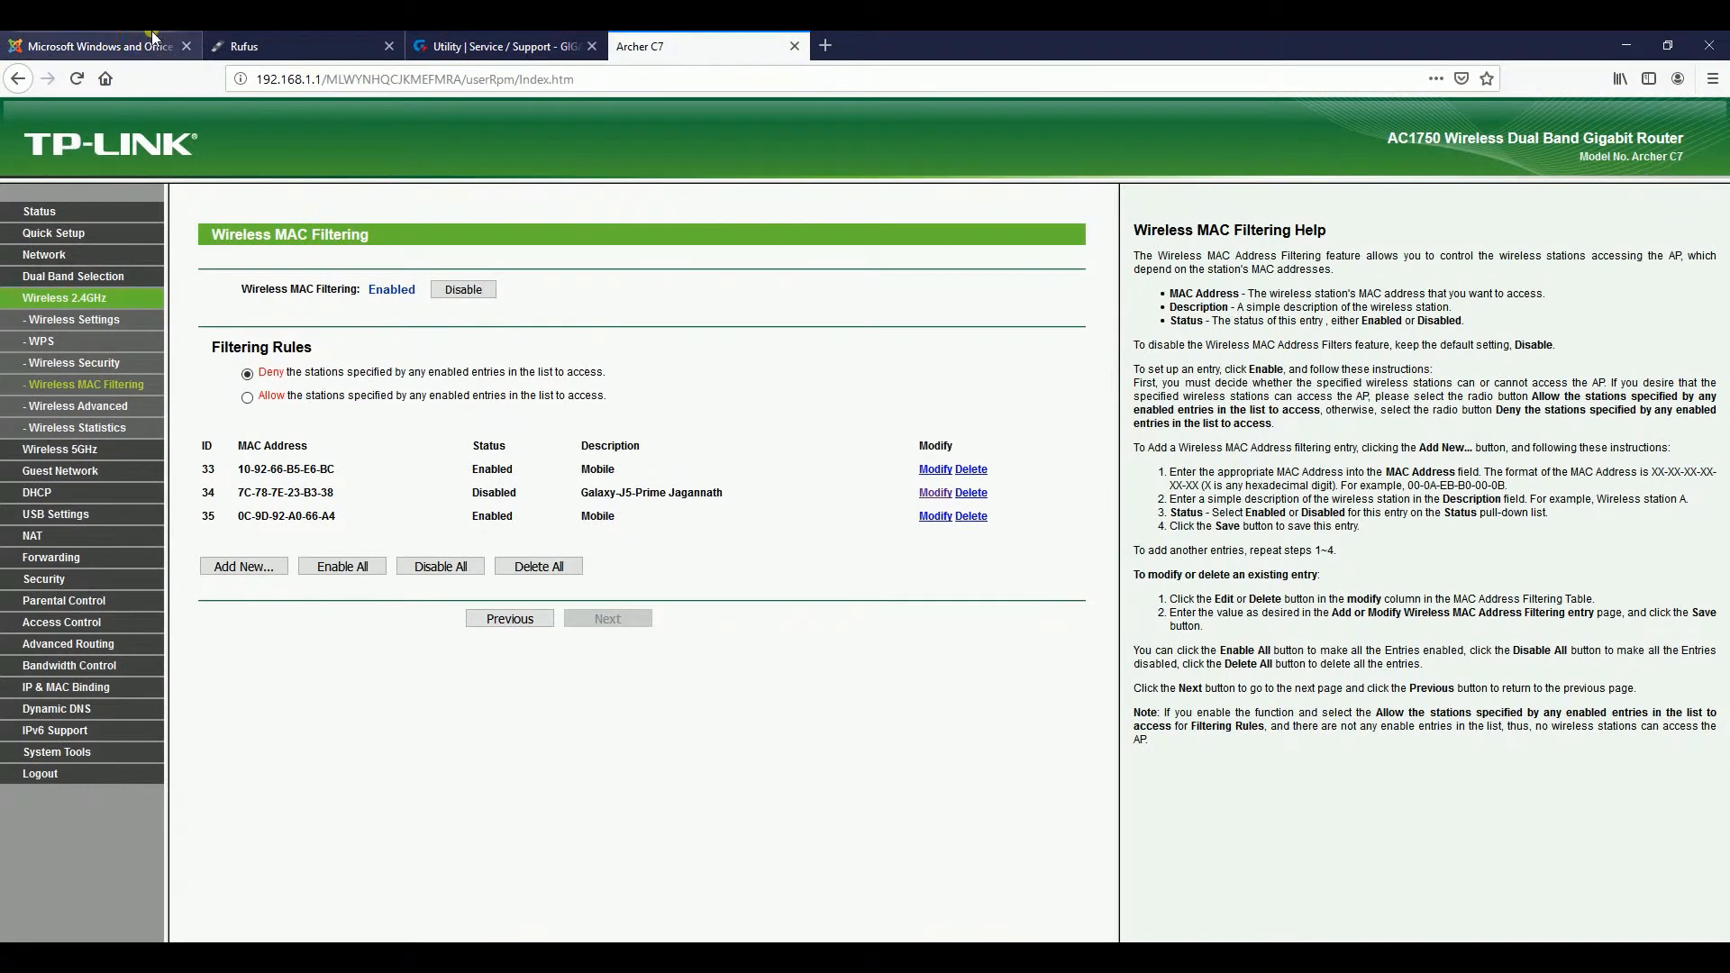
# Step: Switch to Firefox, close the Archer C7 router page and show the HeiDoc page's Windows-ISO-Downloader.exe download section
pyautogui.click(99, 46)
pyautogui.click(791, 46)
pyautogui.scroll(-3, 669, 345)
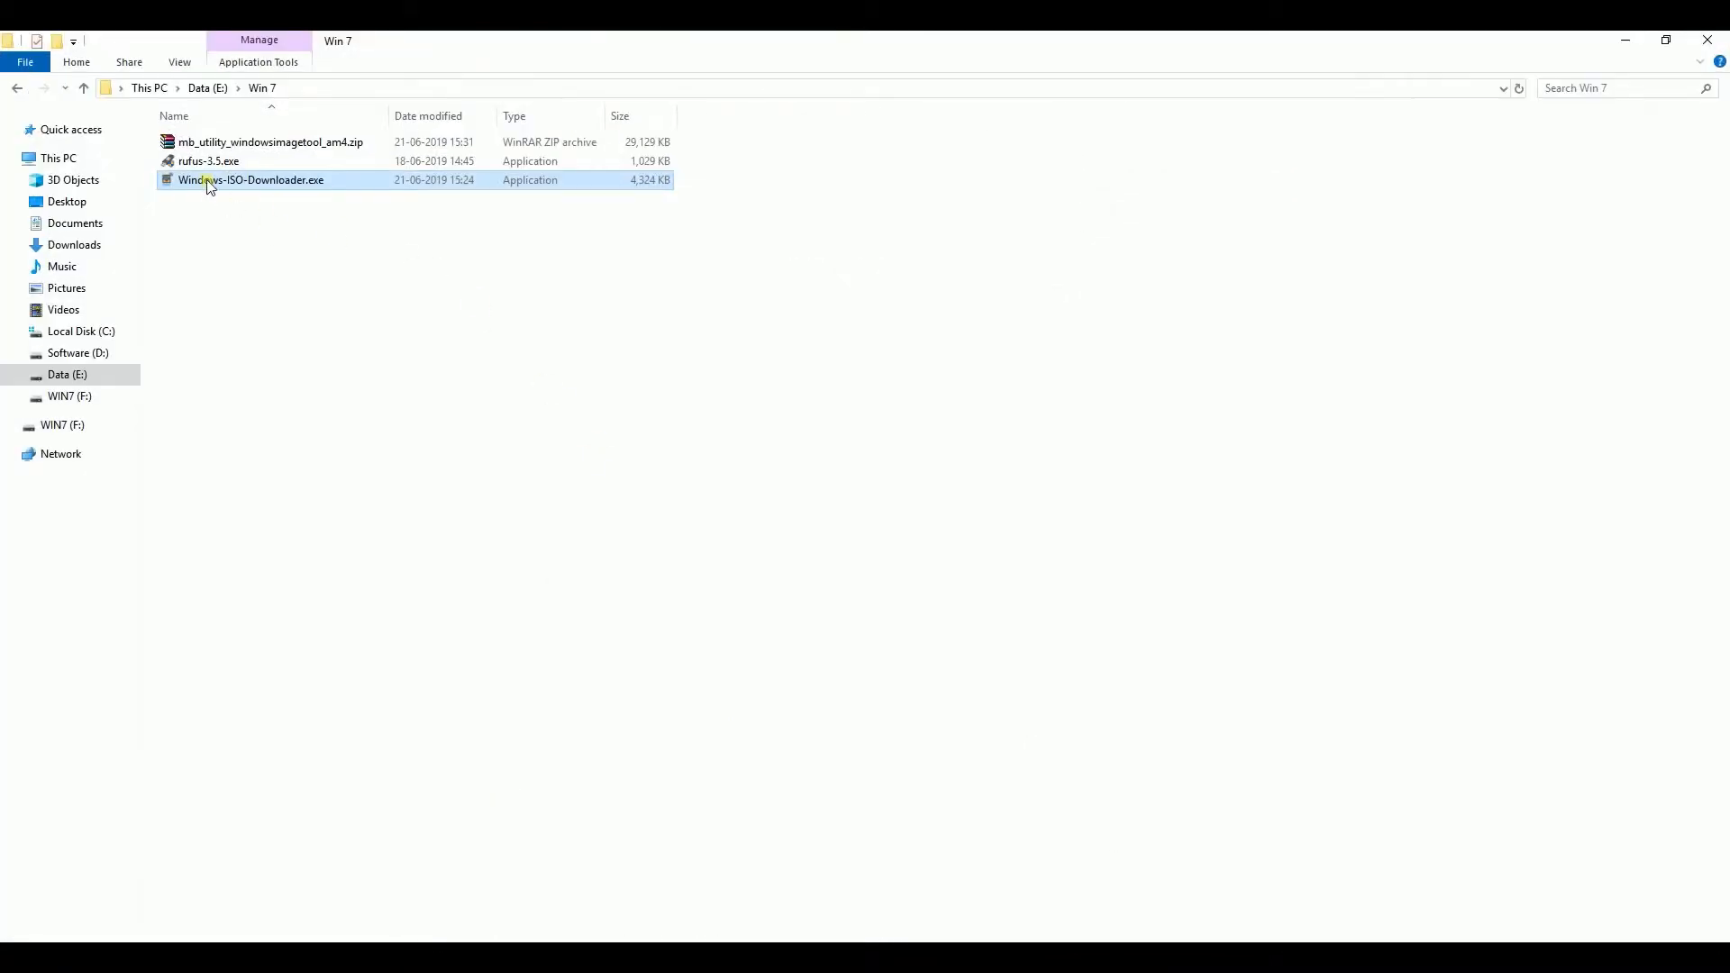
# Step: Check the Windows-ISO-Downloader.exe file in the Win 7 folder and minimize the folder window
pyautogui.click(205, 183)
pyautogui.click(631, 144)
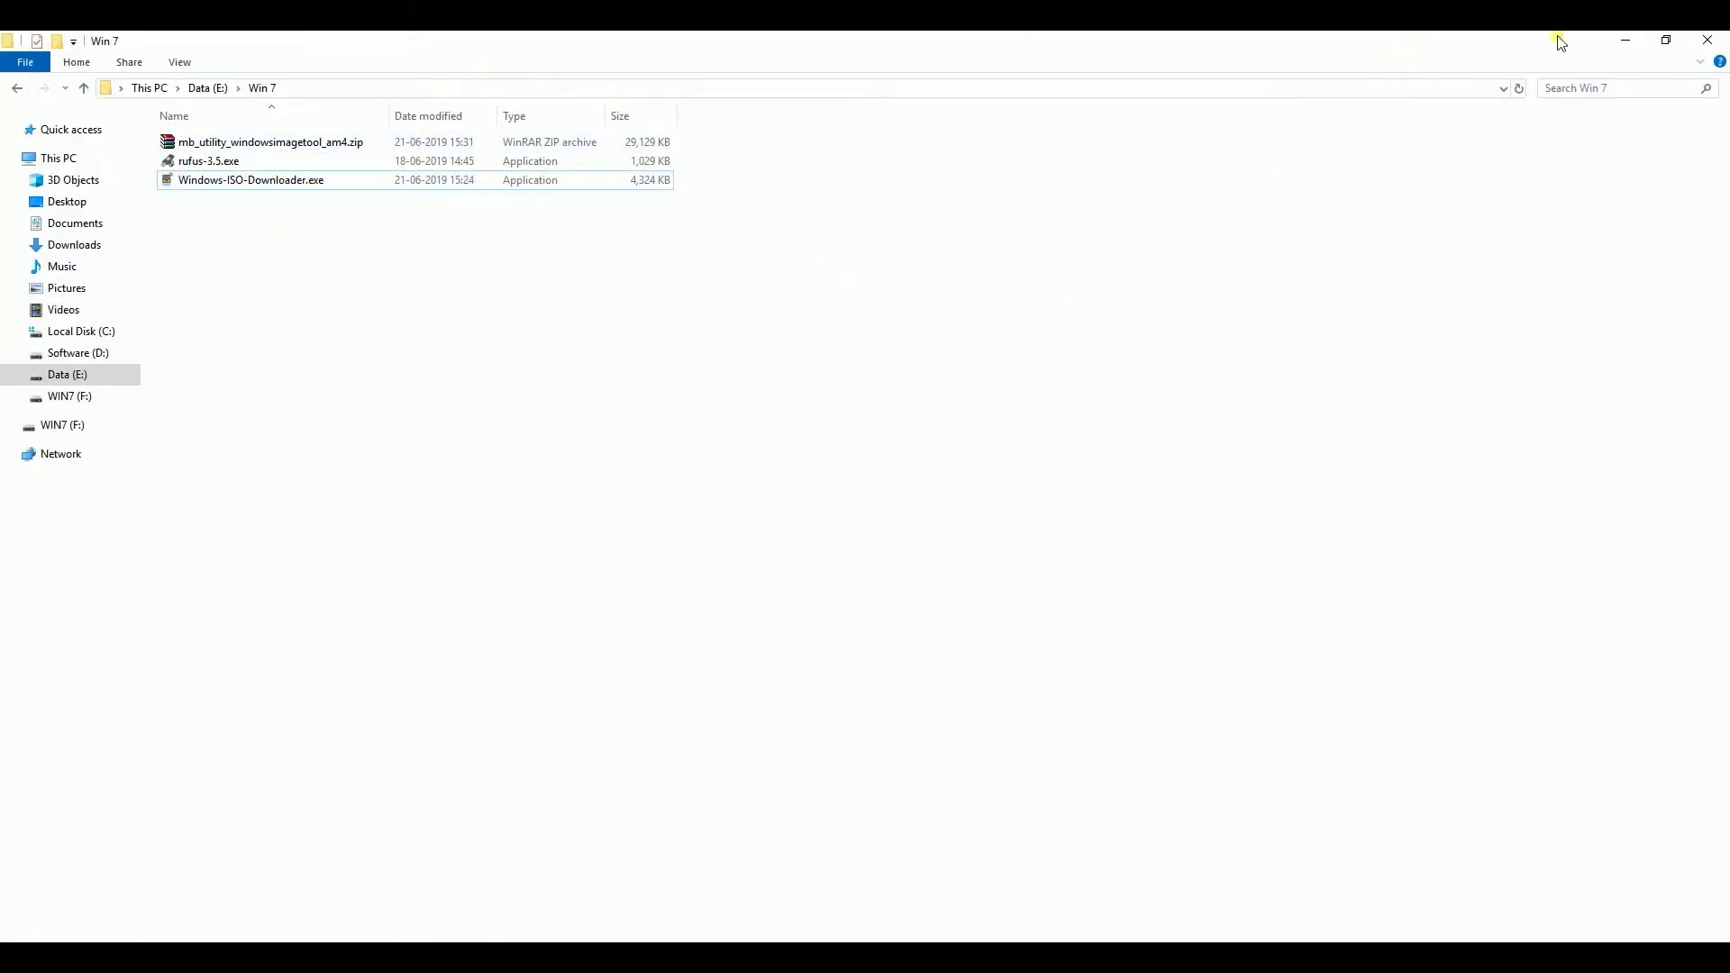
pyautogui.click(1626, 40)
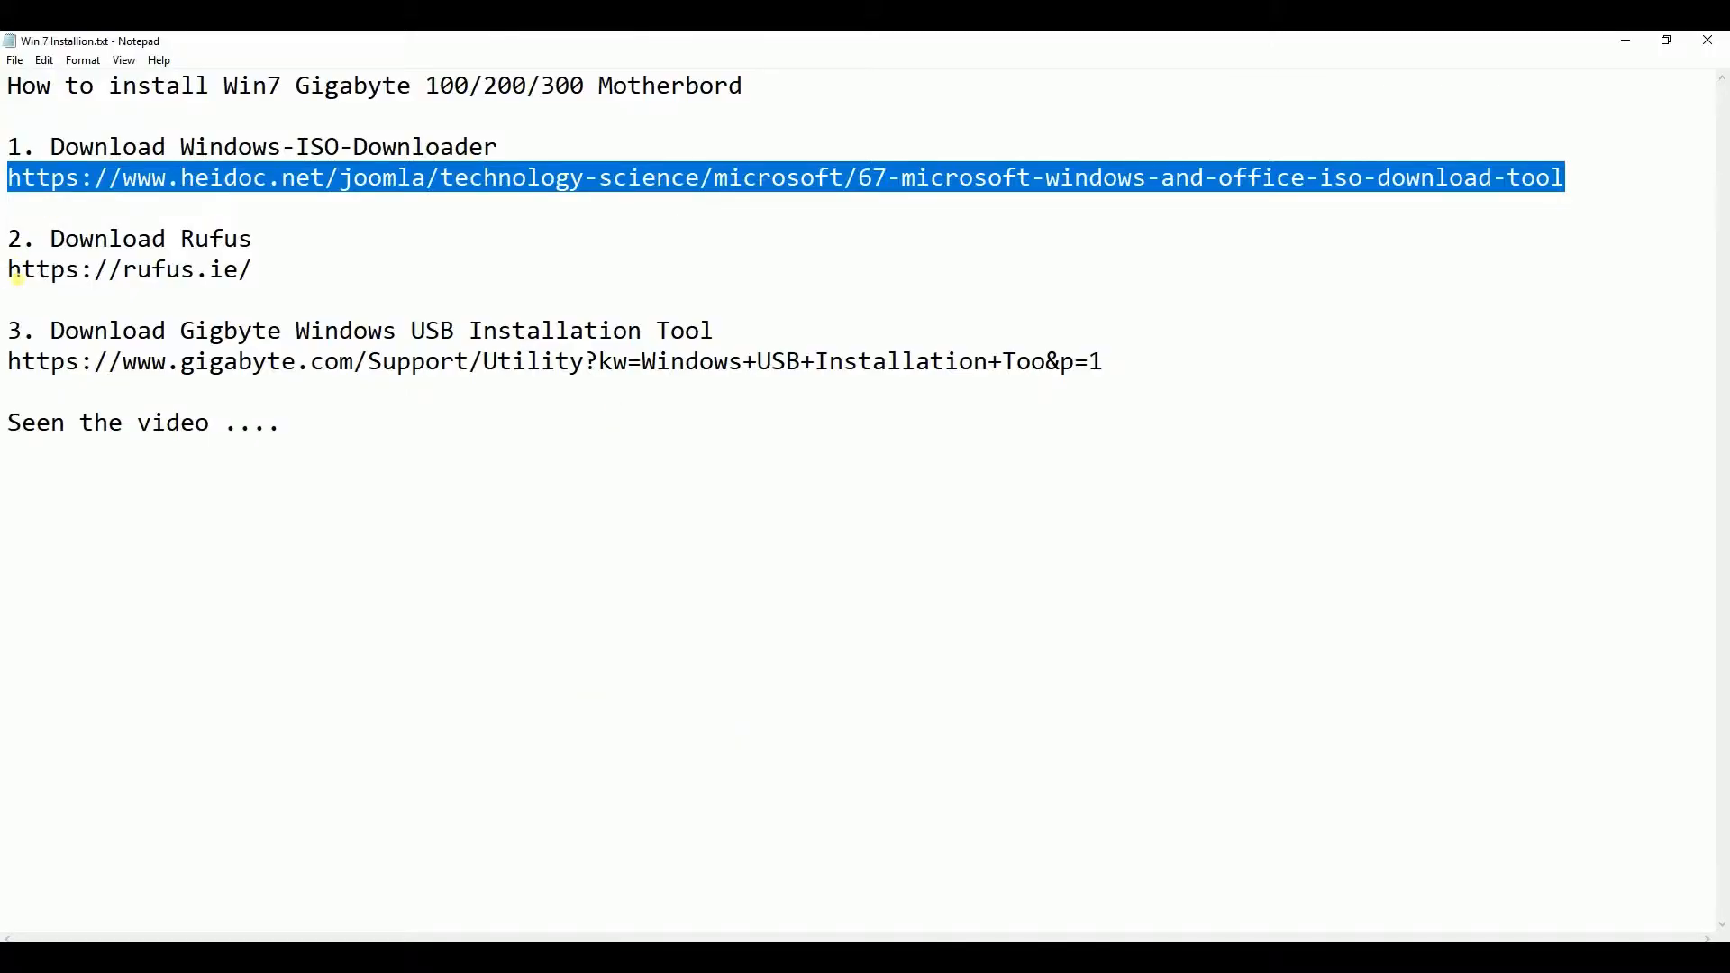
# Step: Review the Rufus and Gigabyte Windows USB Installation Tool links in the notes and minimize the notes
pyautogui.moveTo(17, 279); pyautogui.dragTo(369, 280)
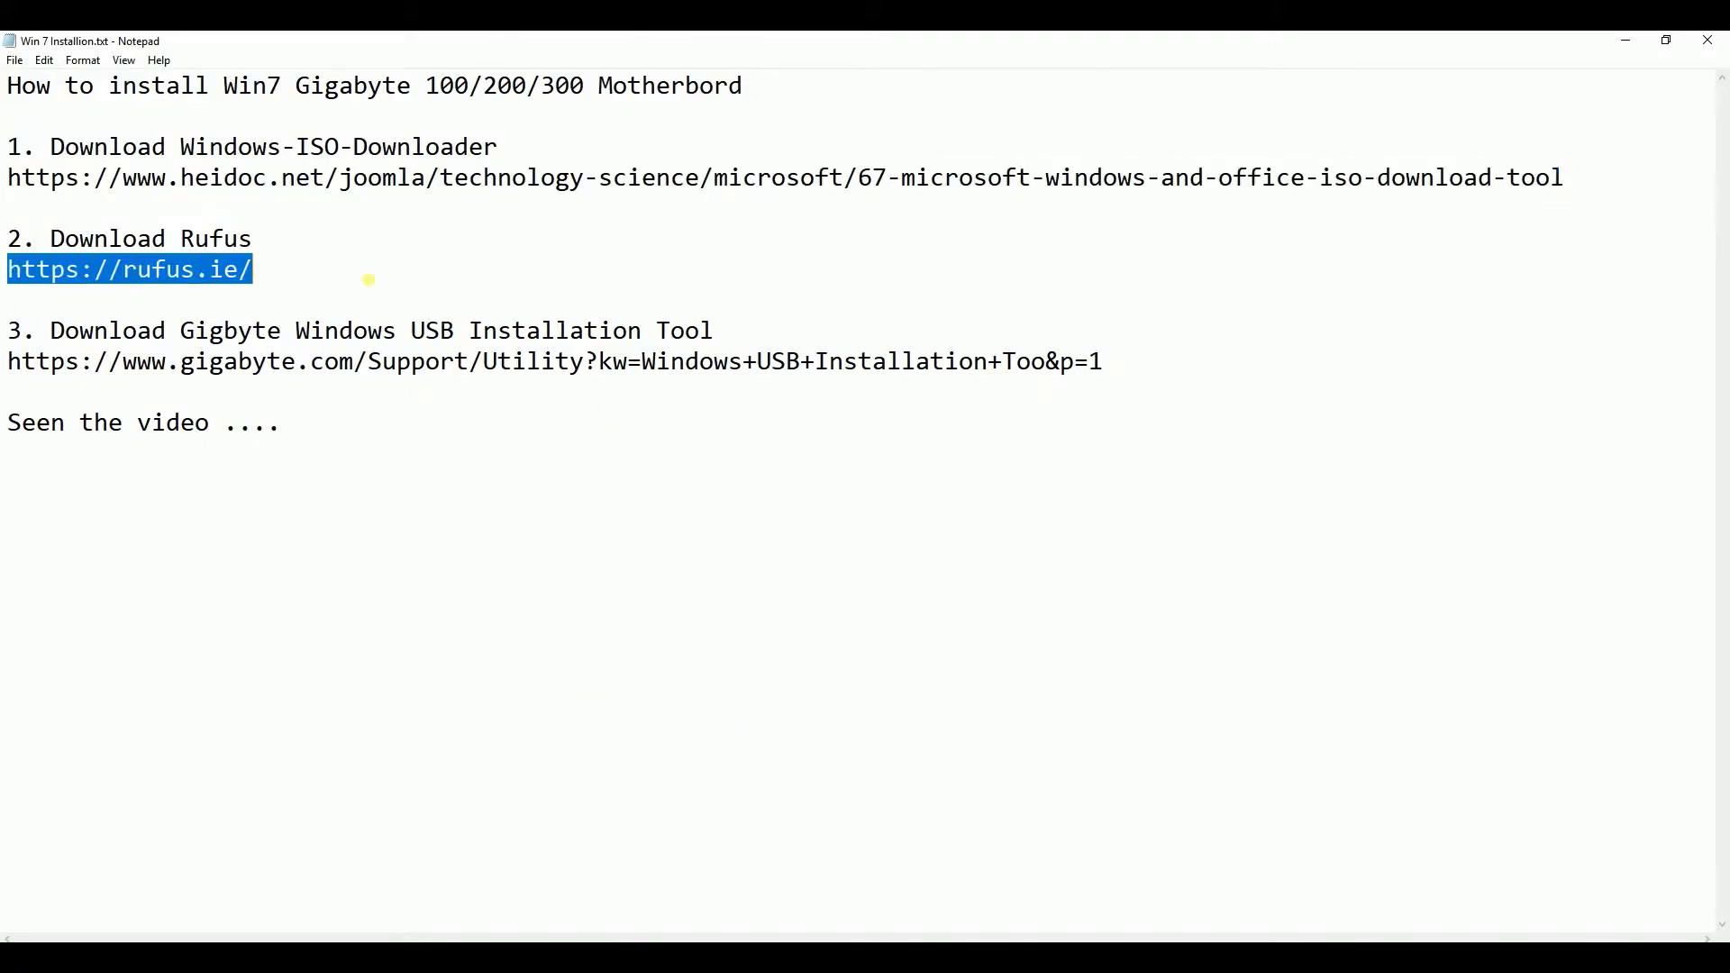
pyautogui.click(354, 419)
pyautogui.moveTo(15, 369); pyautogui.dragTo(1118, 375)
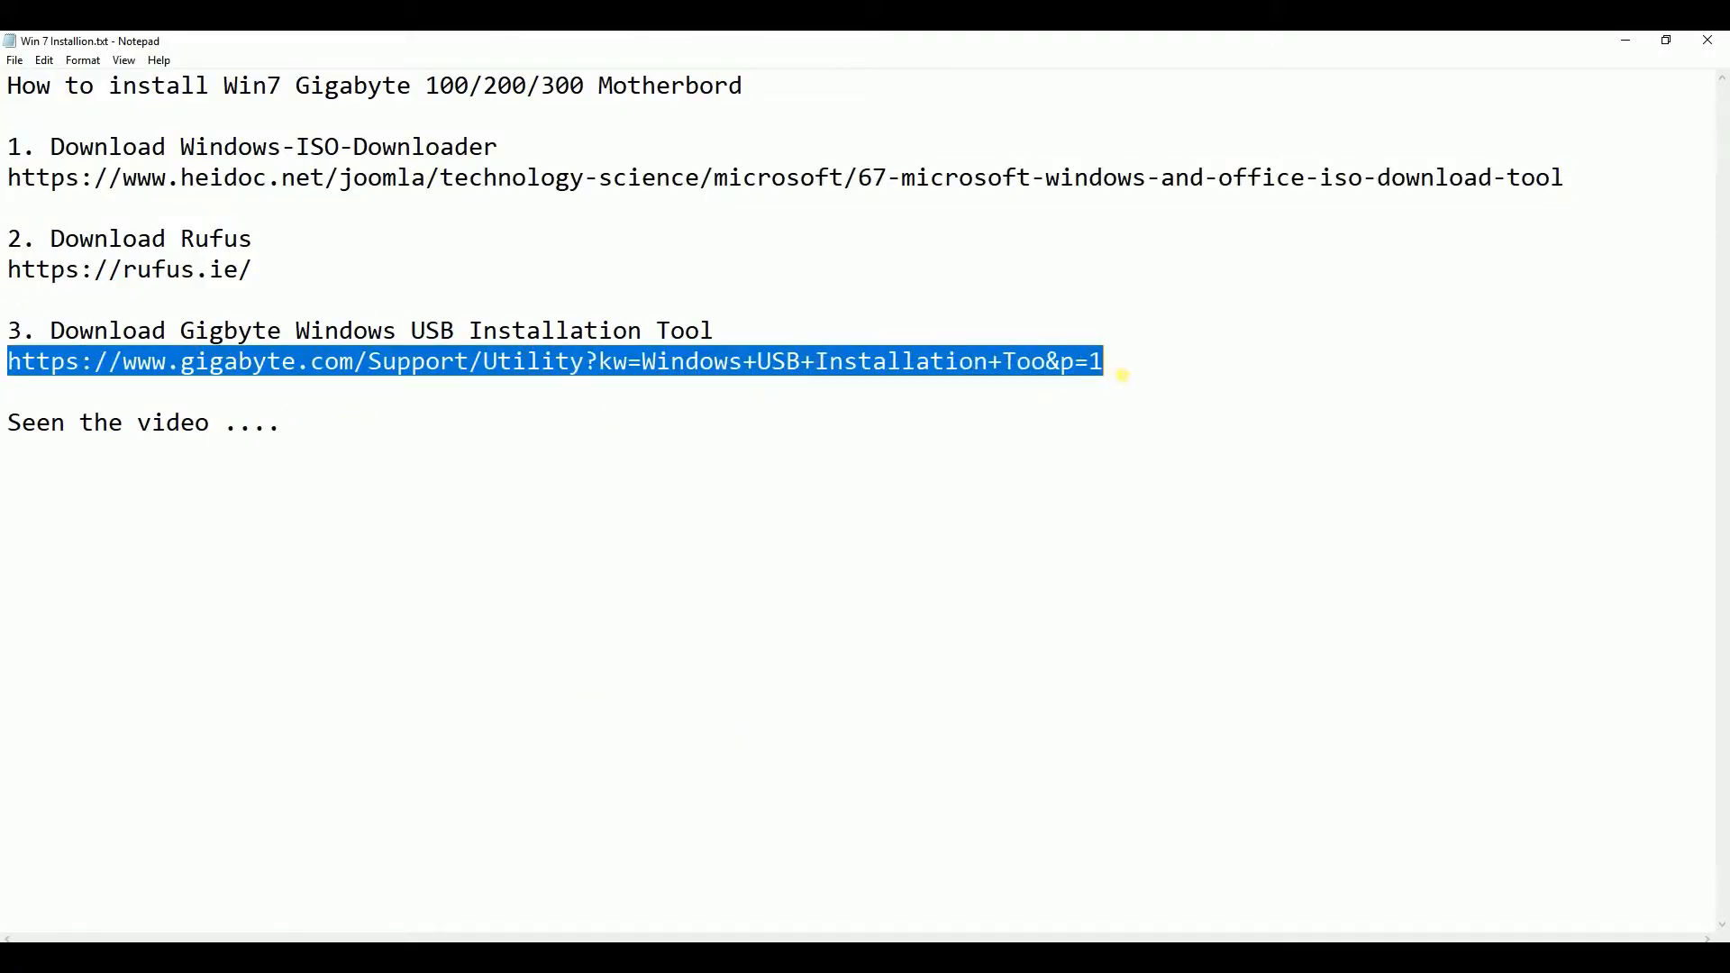
pyautogui.click(800, 471)
pyautogui.click(1626, 40)
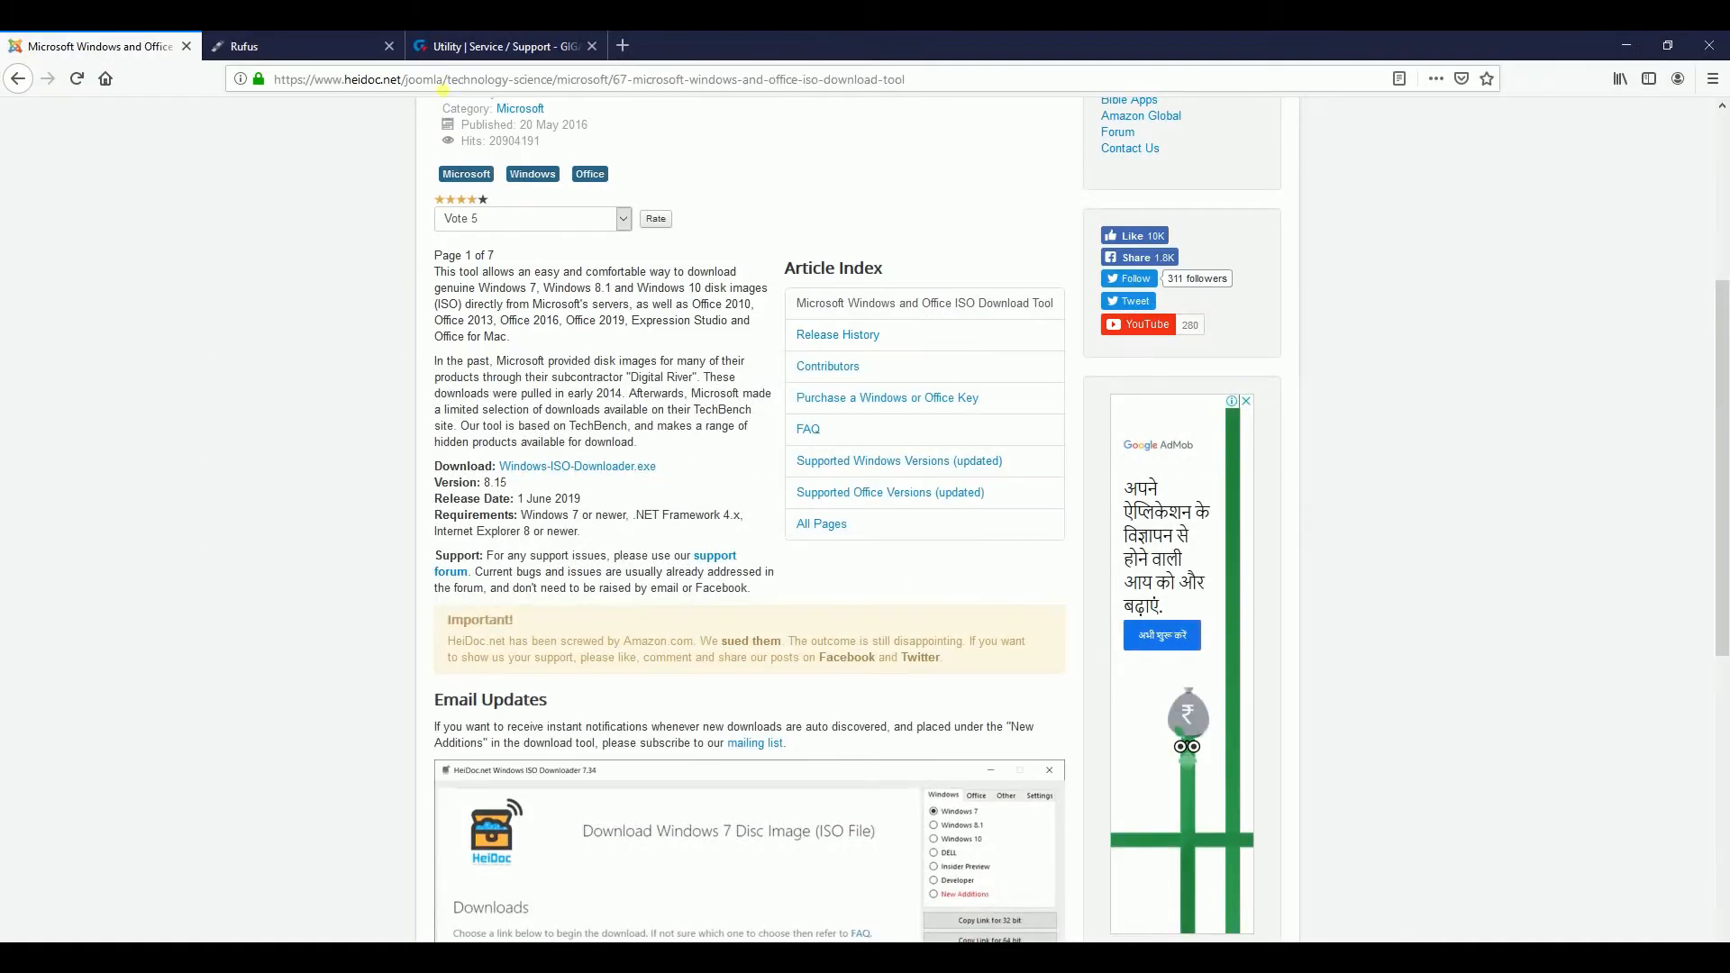
# Step: Examine the Rufus 3.5 download page and Gigabyte's list of Windows USB Installation Tool versions
pyautogui.click(317, 41)
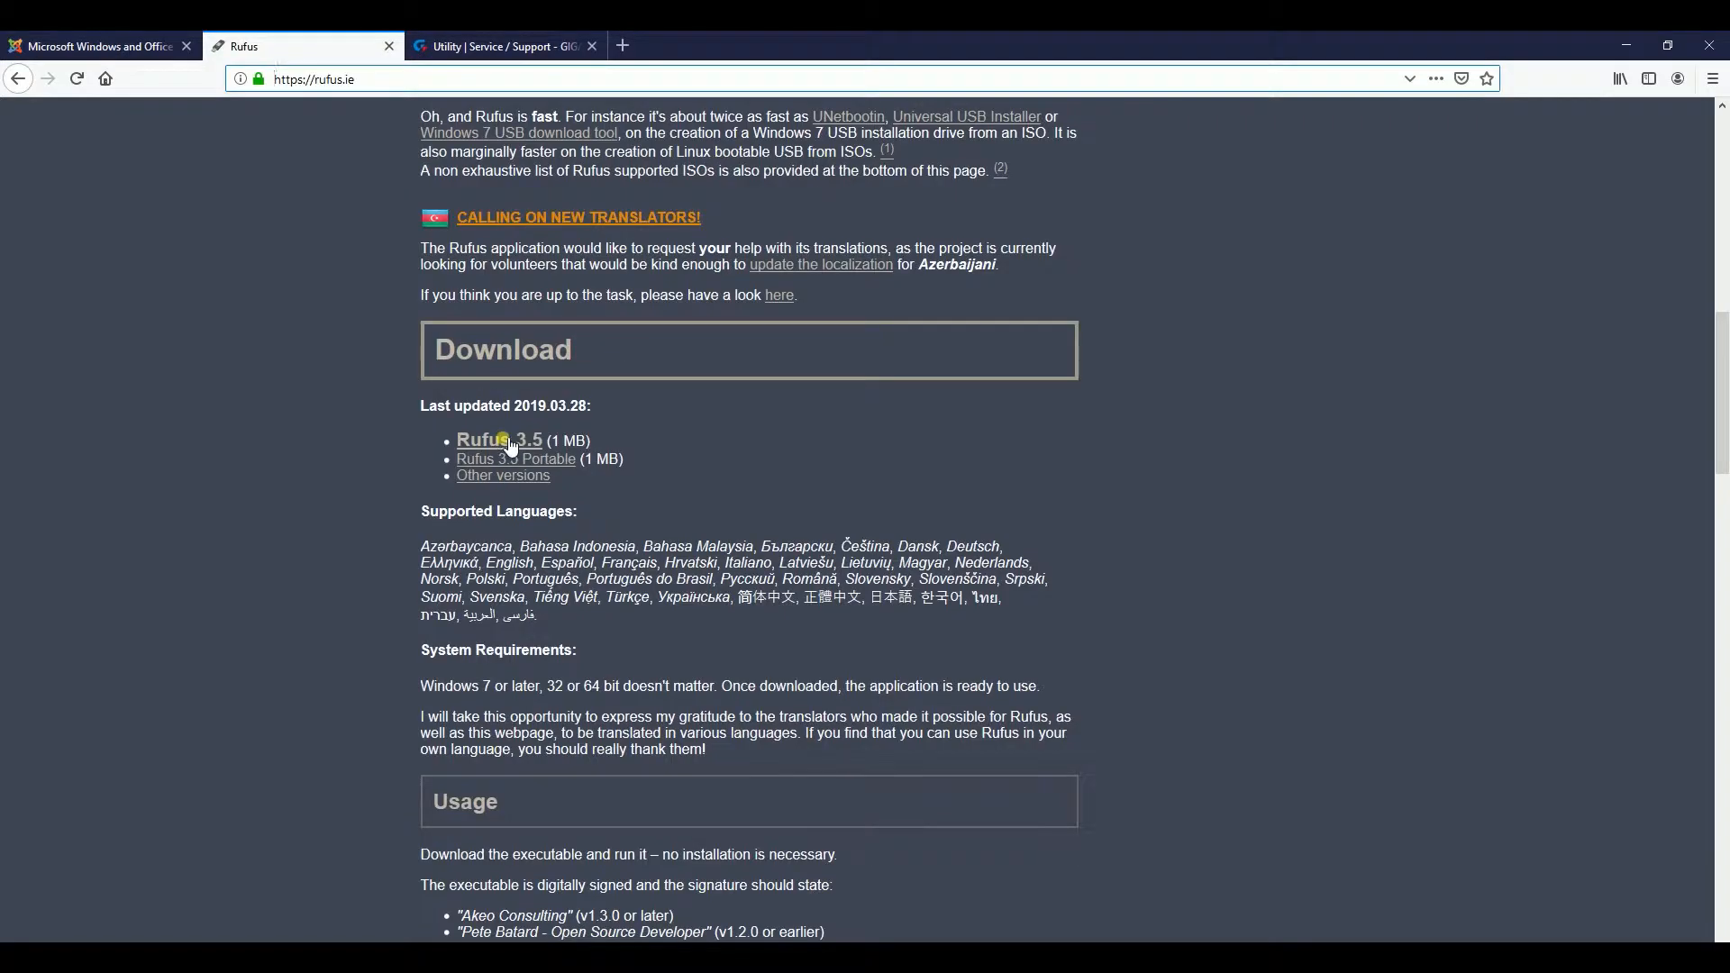
pyautogui.click(502, 46)
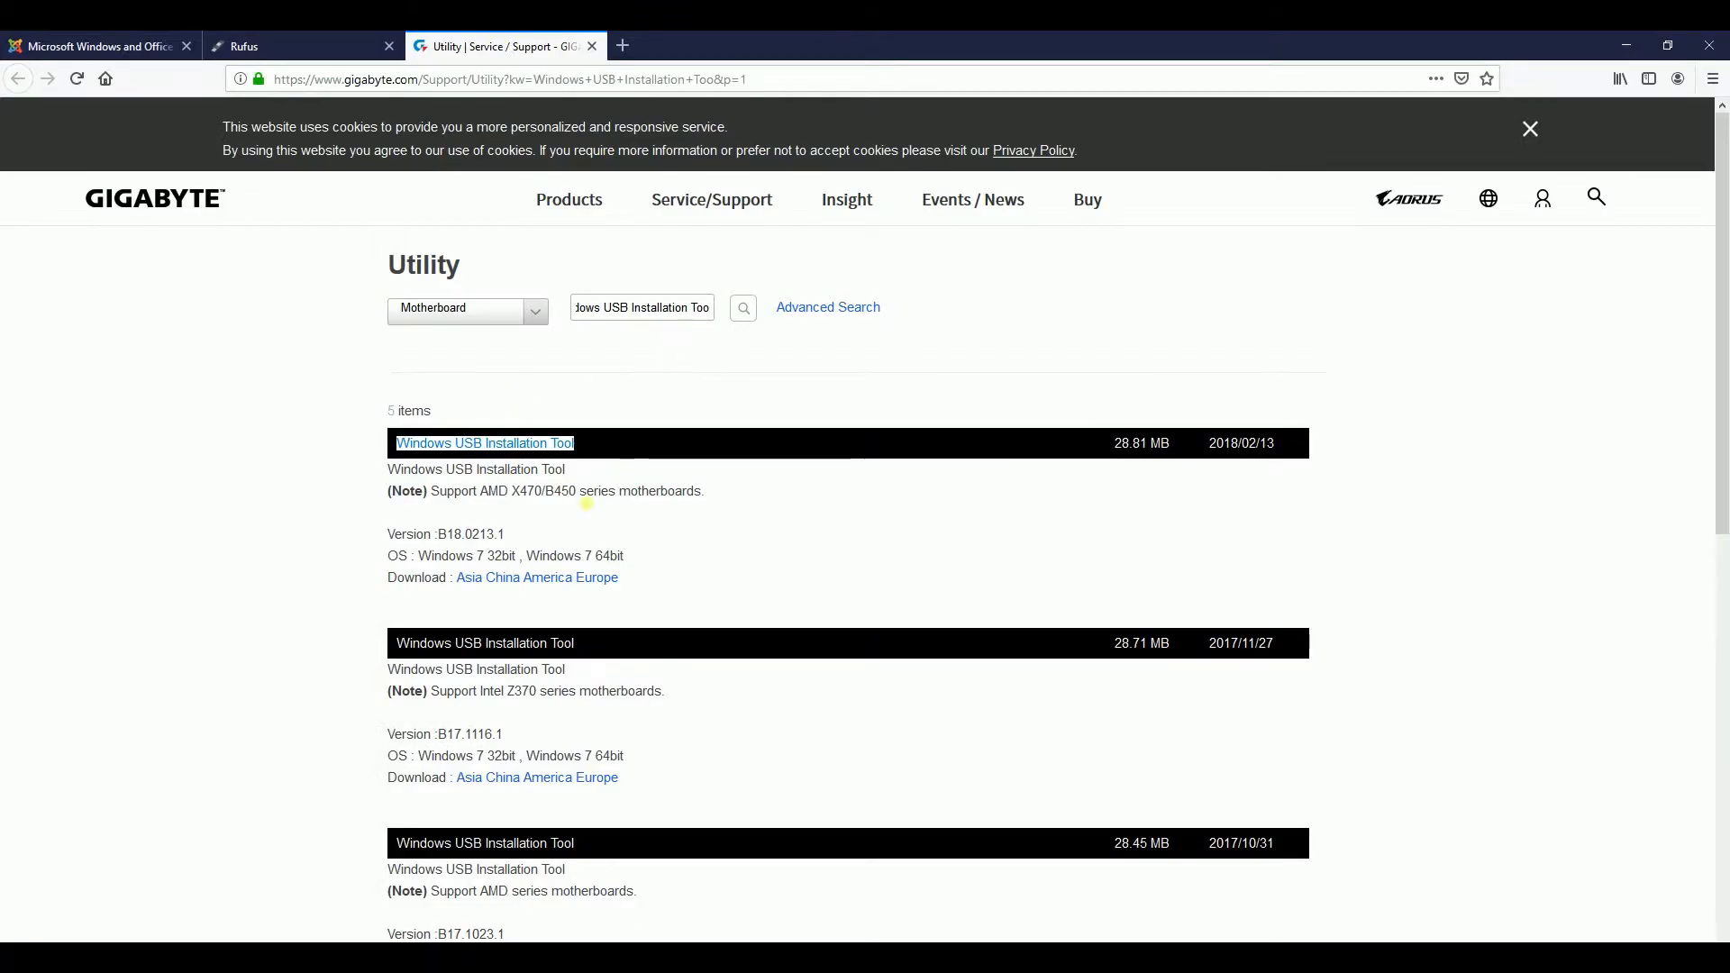
pyautogui.scroll(-5, 577, 487)
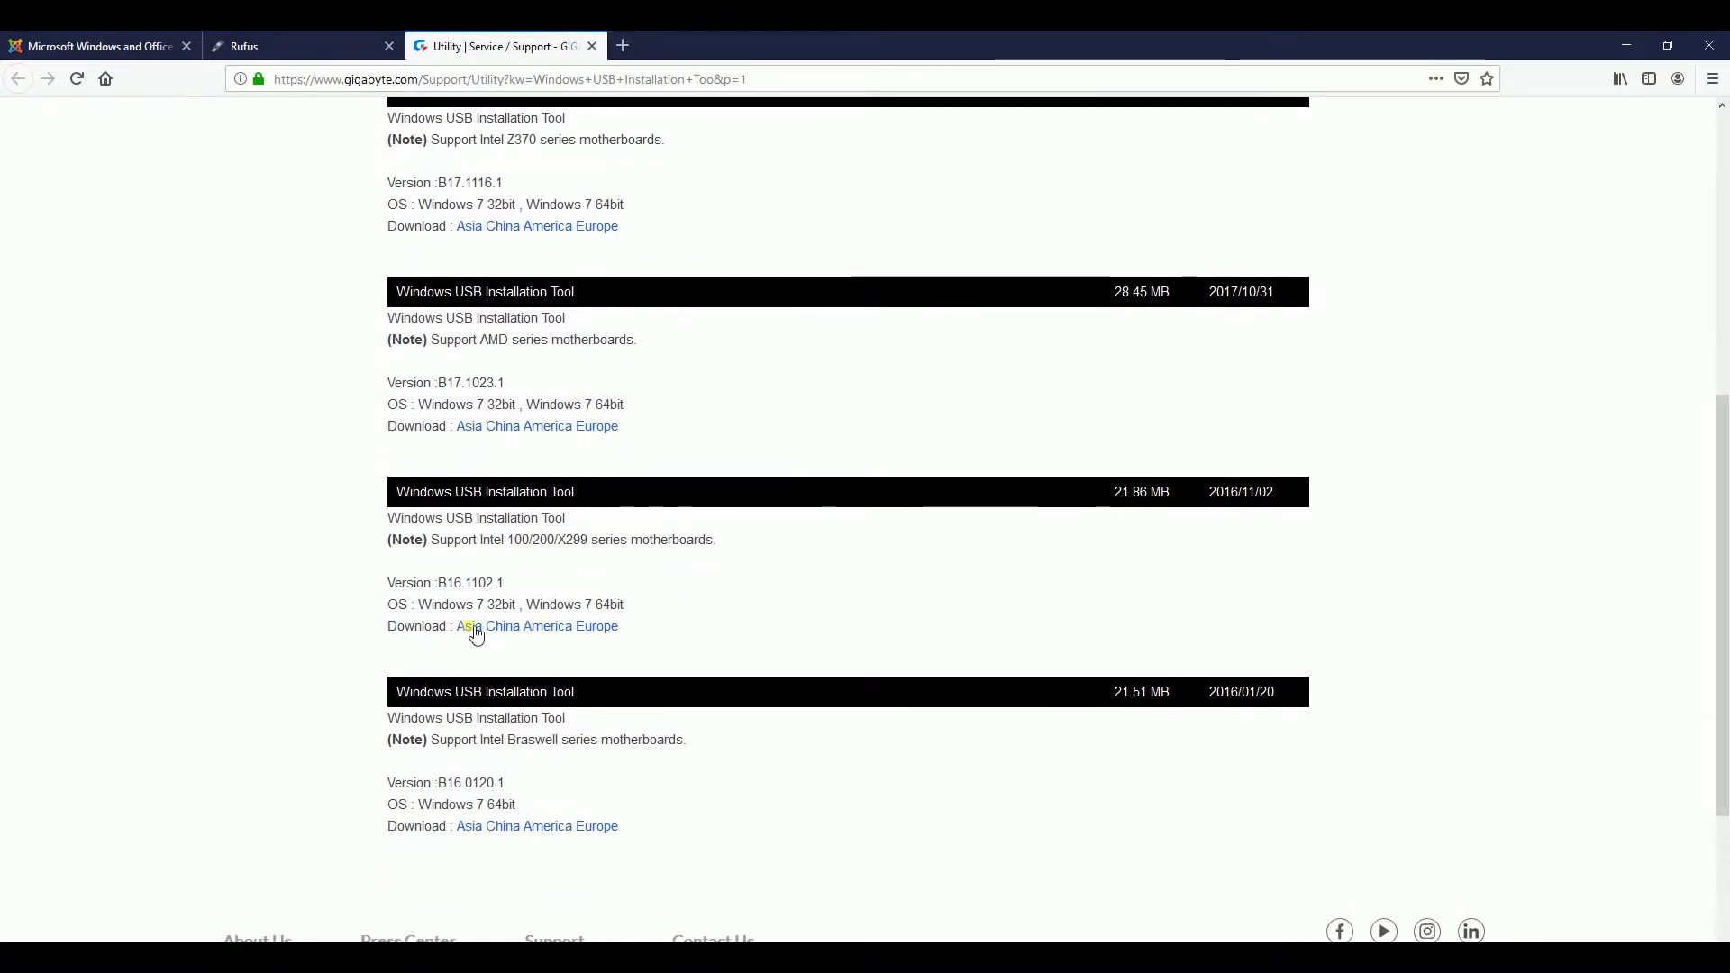
# Step: Try to save the Asia download of the Windows USB Installation Tool for Intel 100/200/X299 series motherboards
pyautogui.rightClick(471, 628)
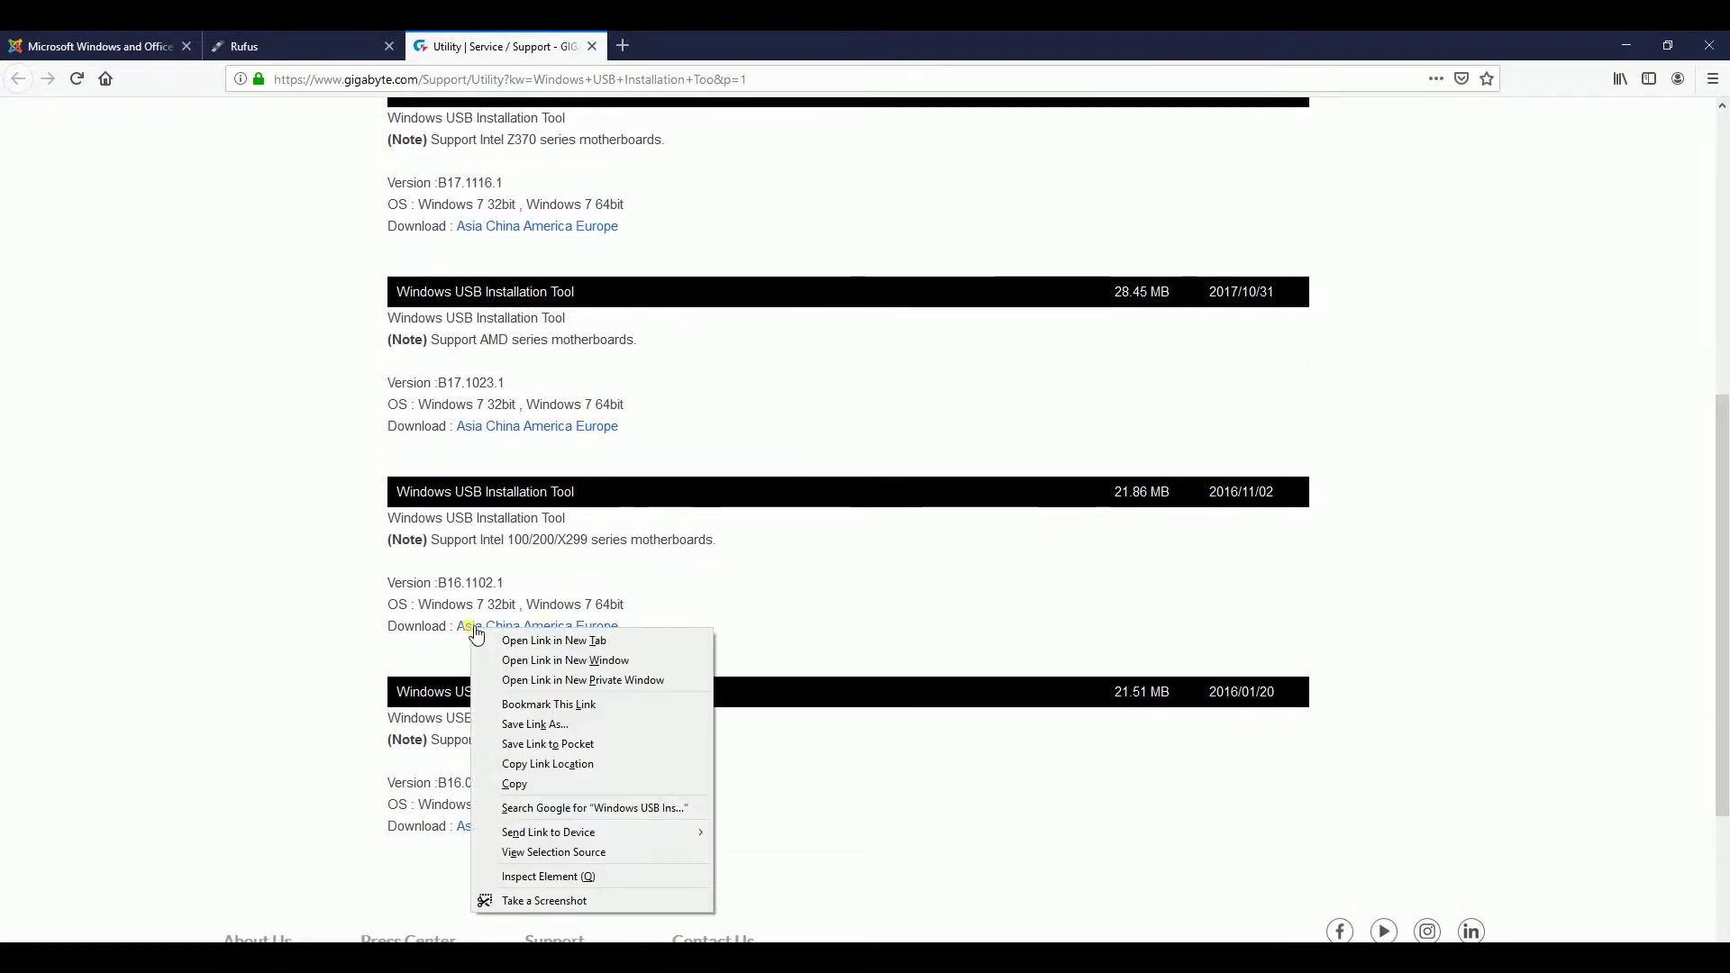
pyautogui.click(522, 726)
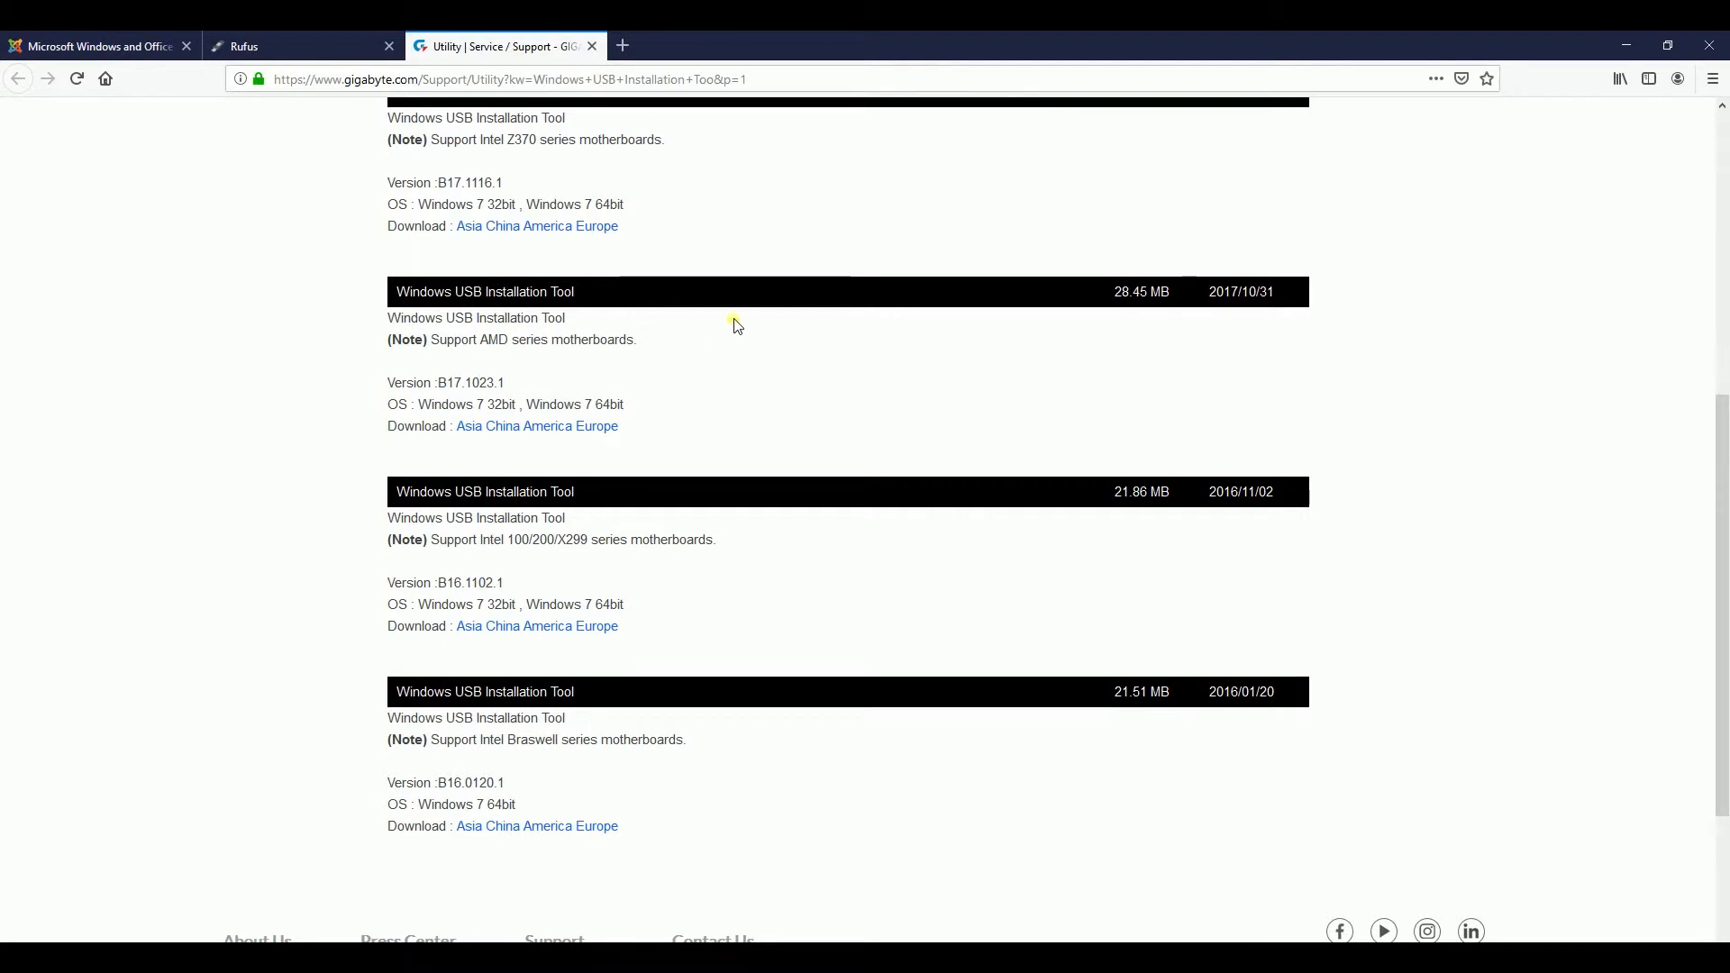
pyautogui.click(799, 487)
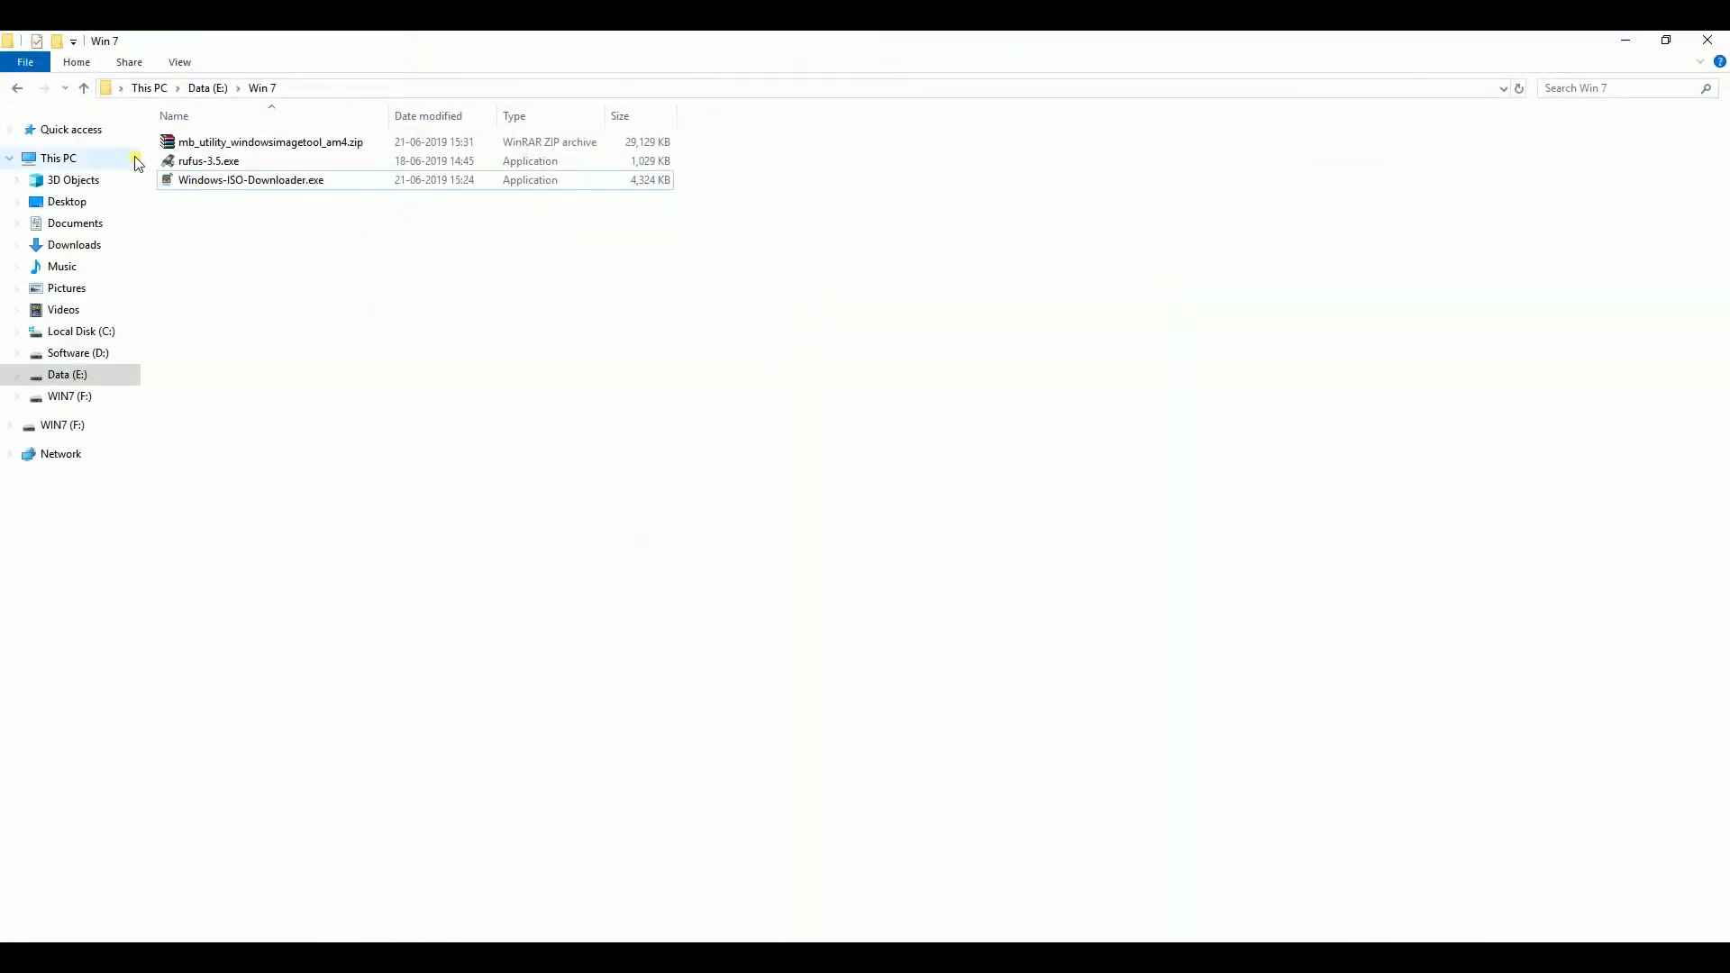
# Step: Run Windows-ISO-Downloader.exe from the Win 7 folder and check the editions offered for Windows 7
pyautogui.click(232, 188)
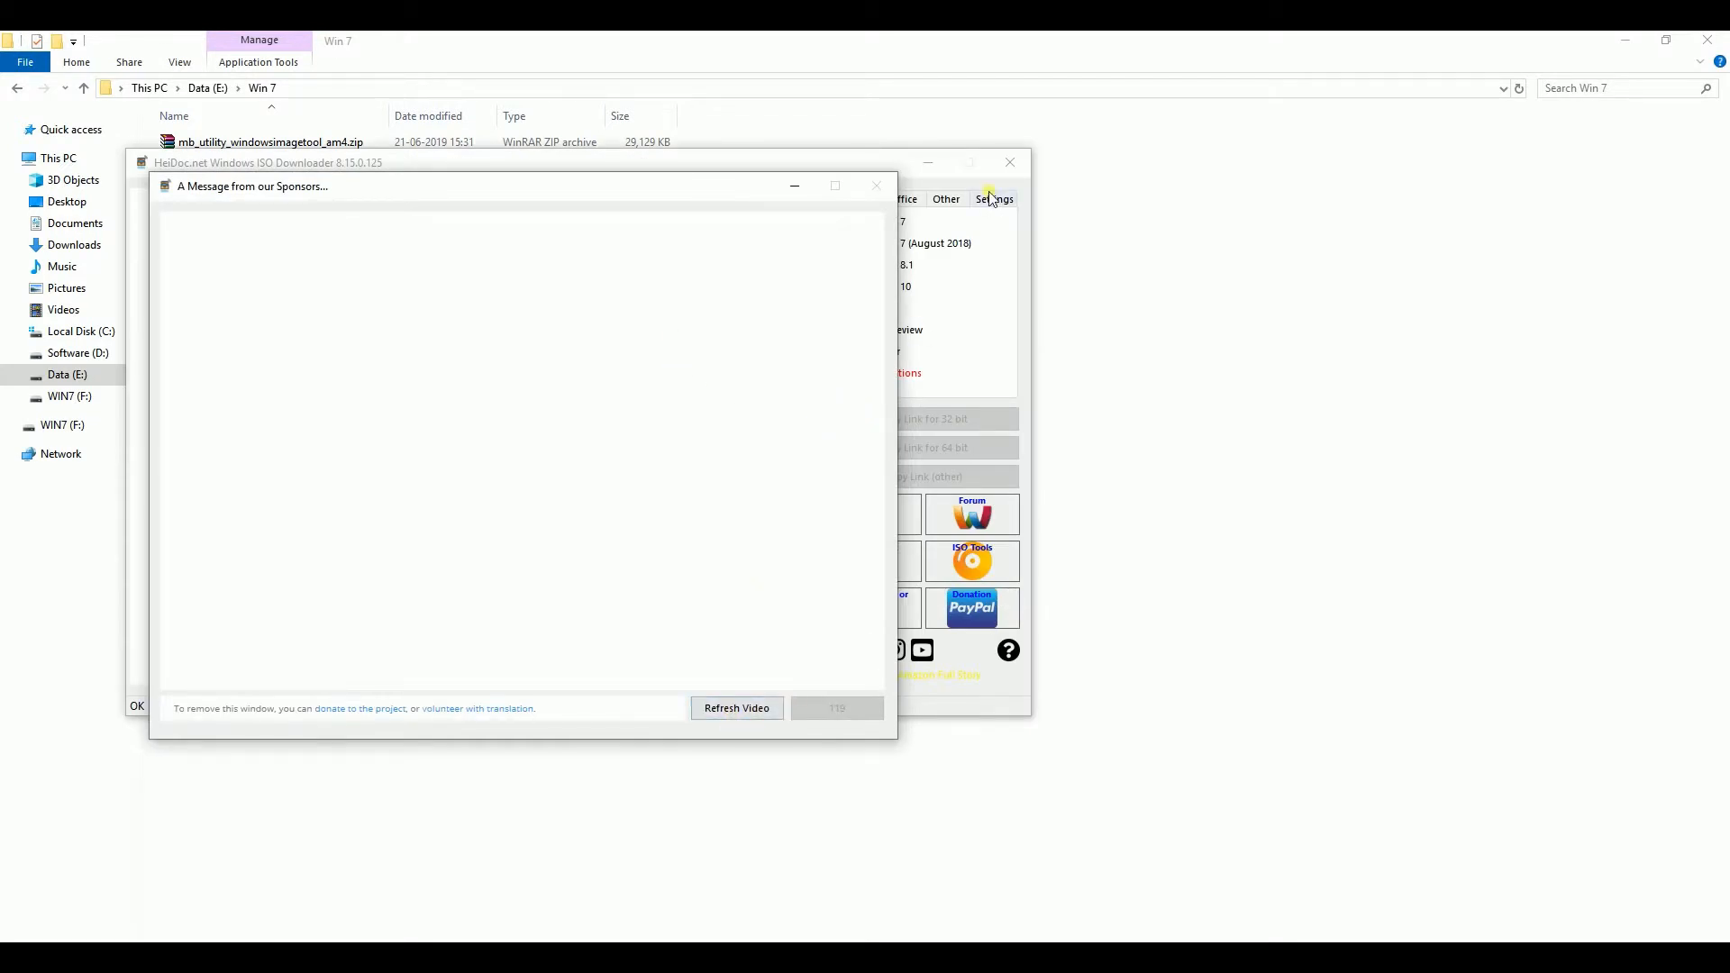
pyautogui.click(761, 167)
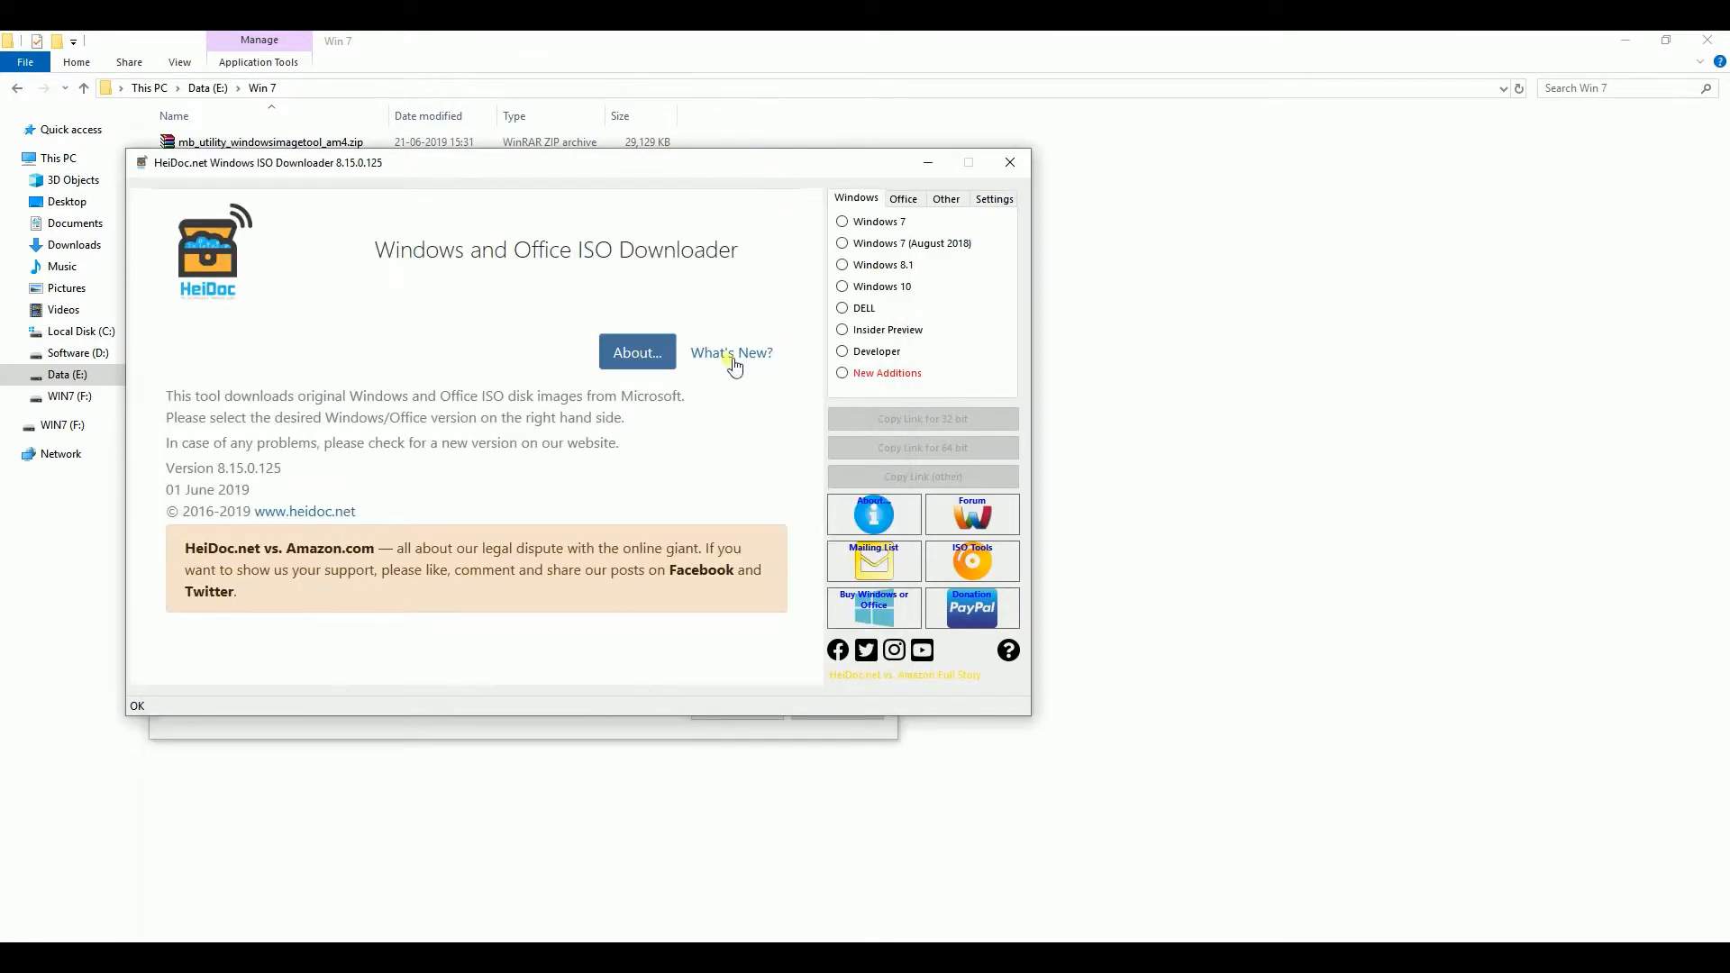
pyautogui.click(843, 225)
pyautogui.click(463, 384)
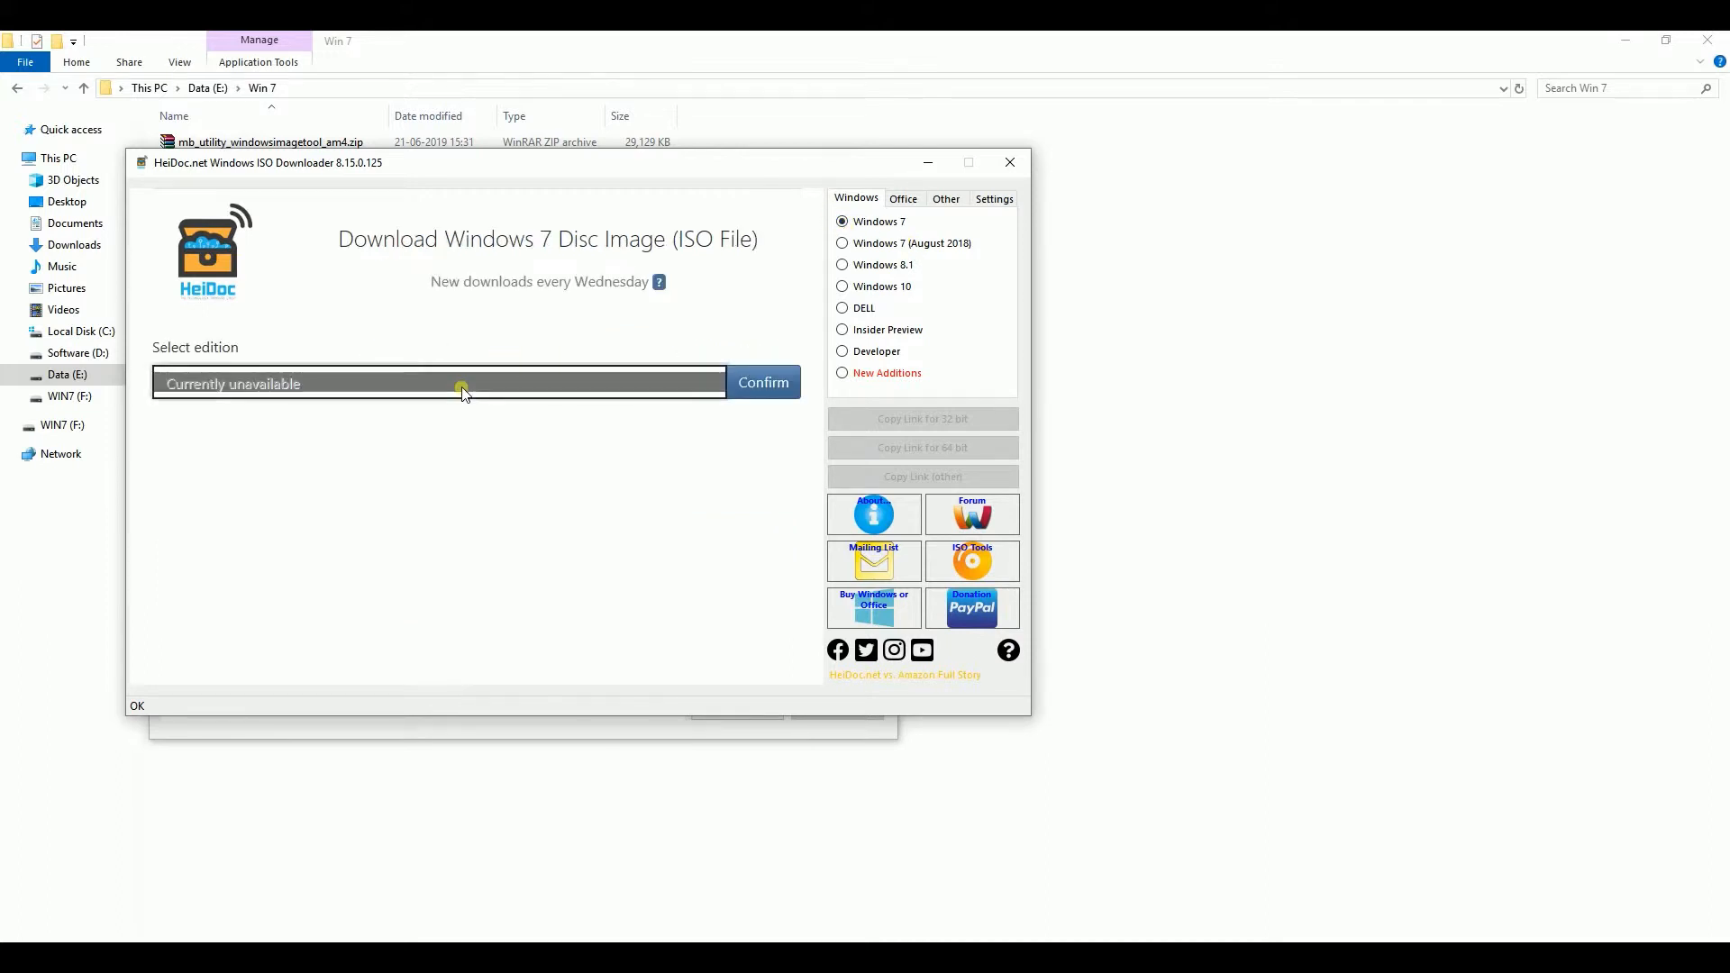
# Step: Download the Windows 7 (August 2018) ISO as Windows 7 Ultimate 64-Bit in English, US, and minimize the browser
pyautogui.click(888, 246)
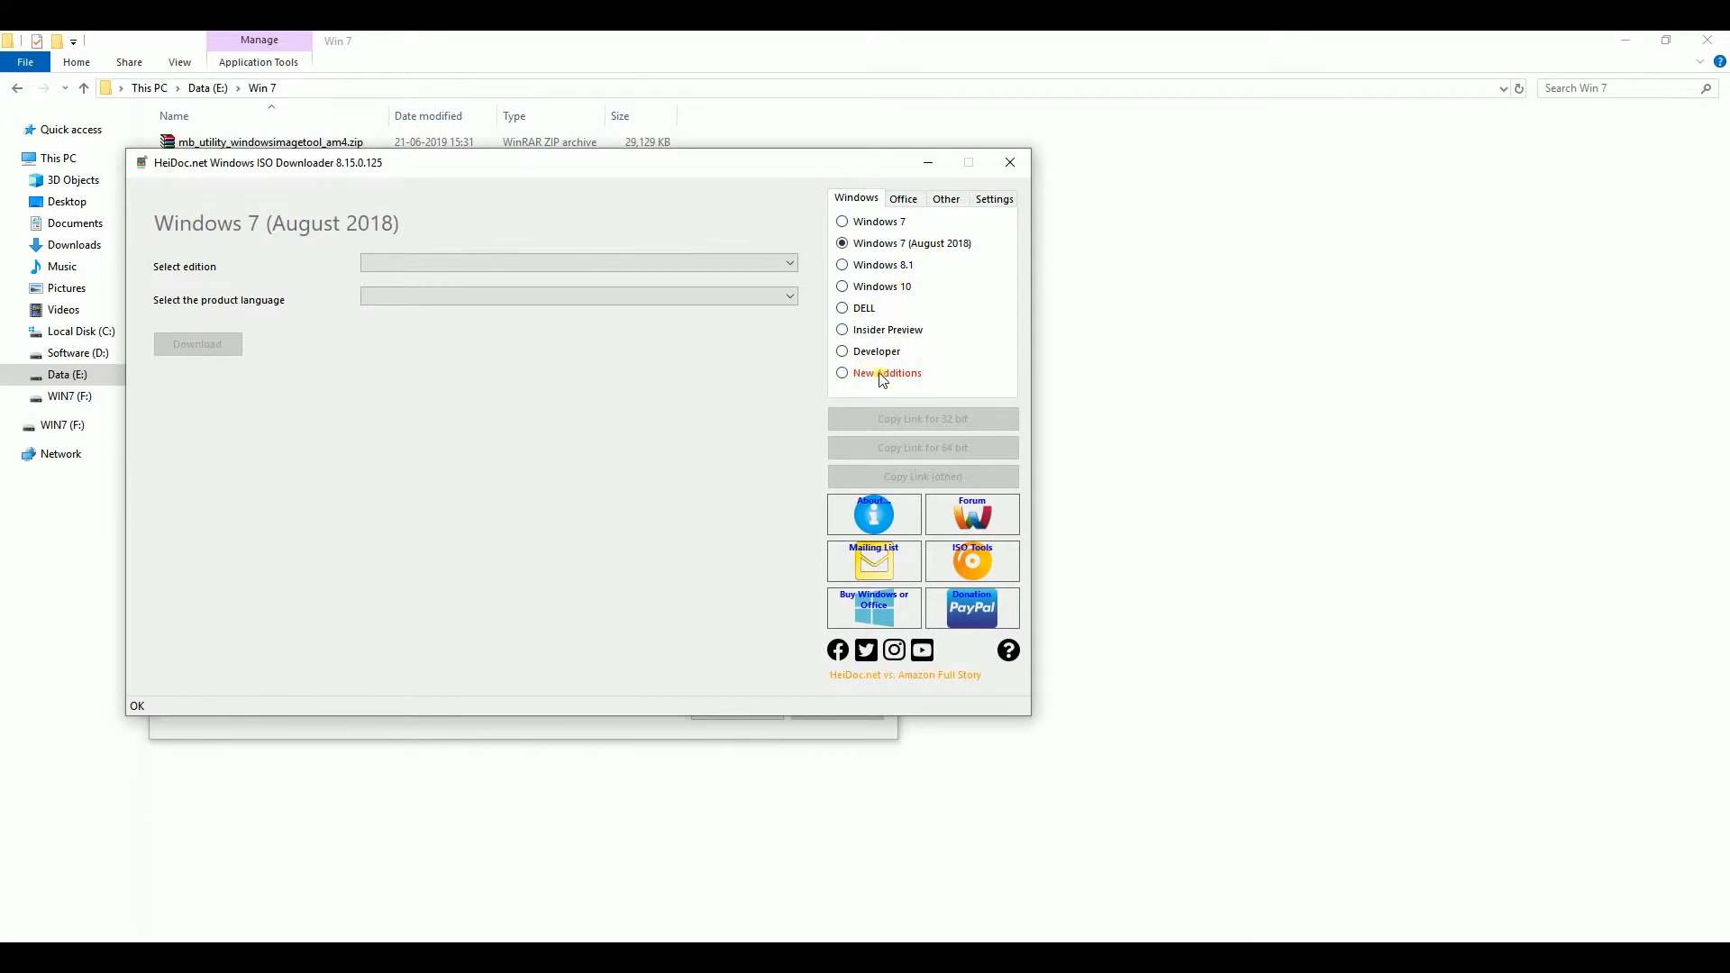
pyautogui.click(464, 260)
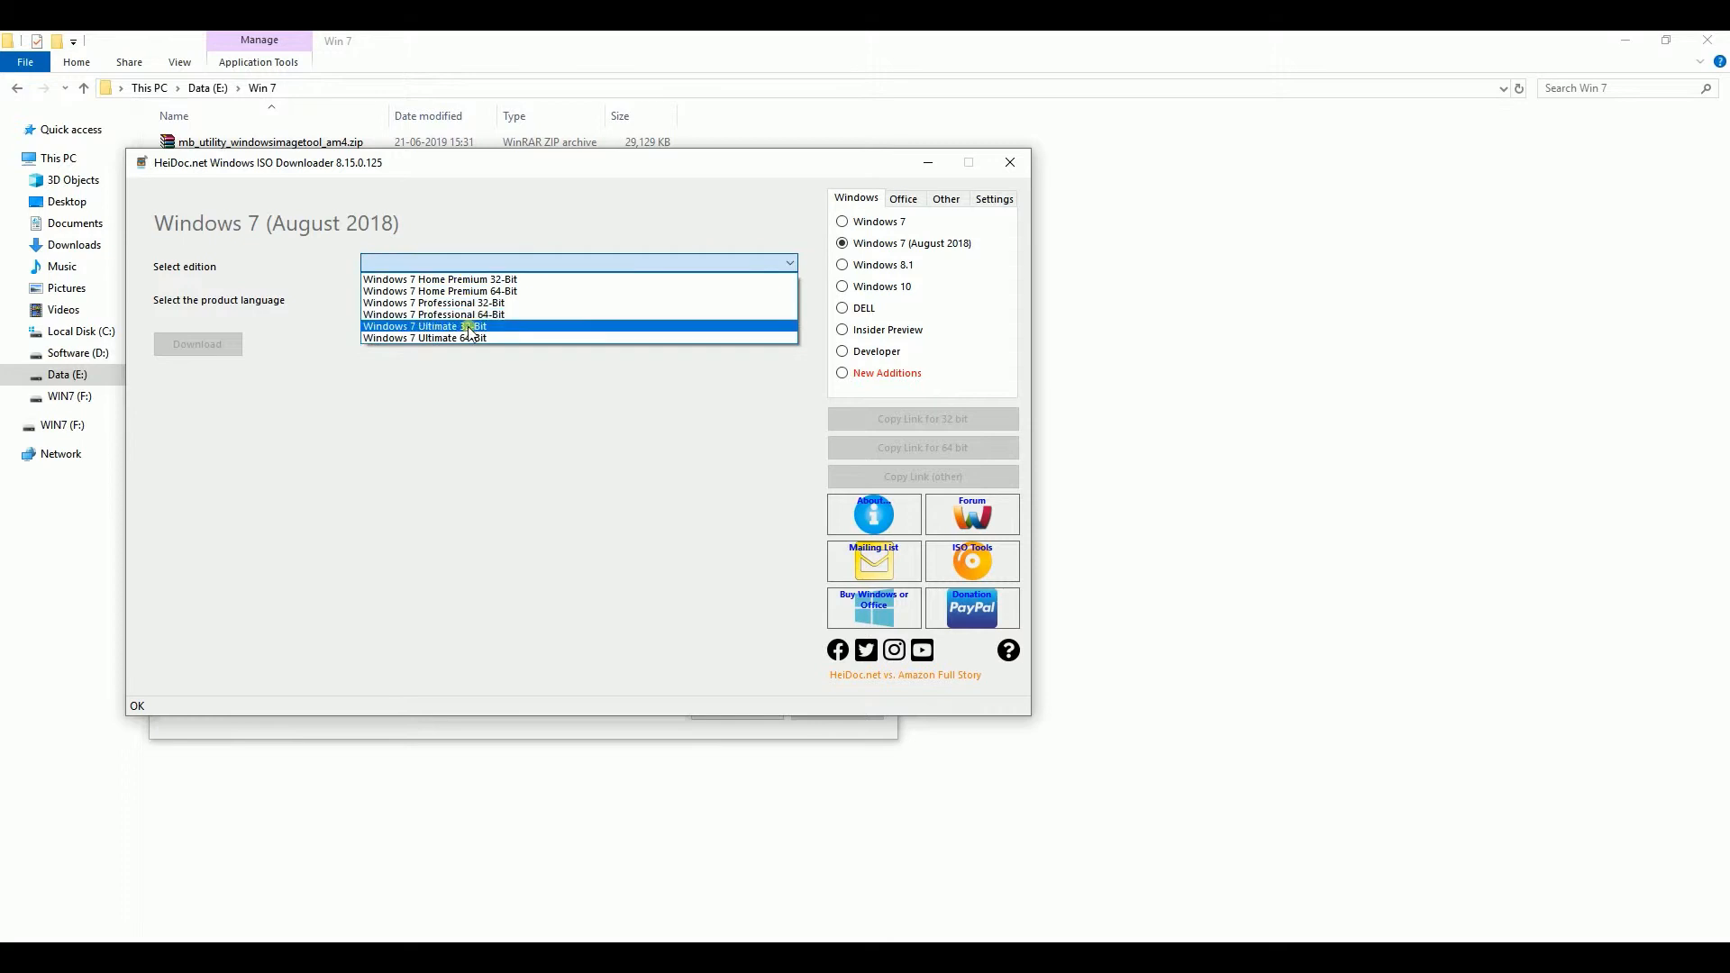
pyautogui.click(469, 337)
pyautogui.click(465, 300)
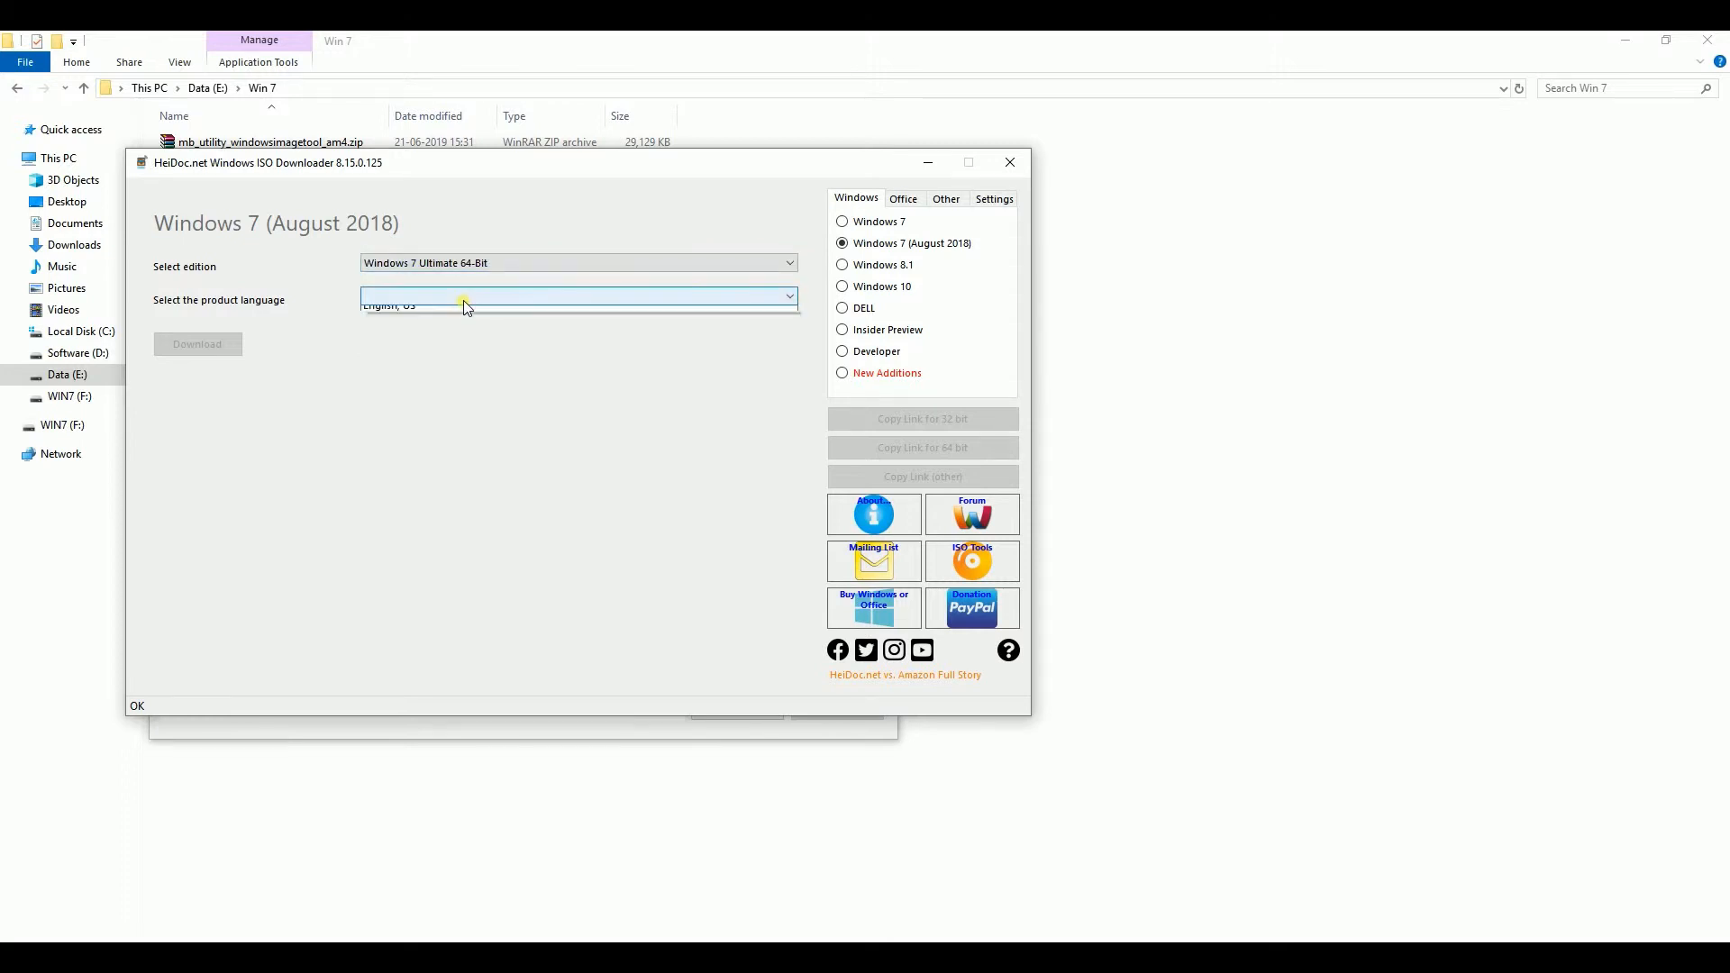
pyautogui.click(467, 313)
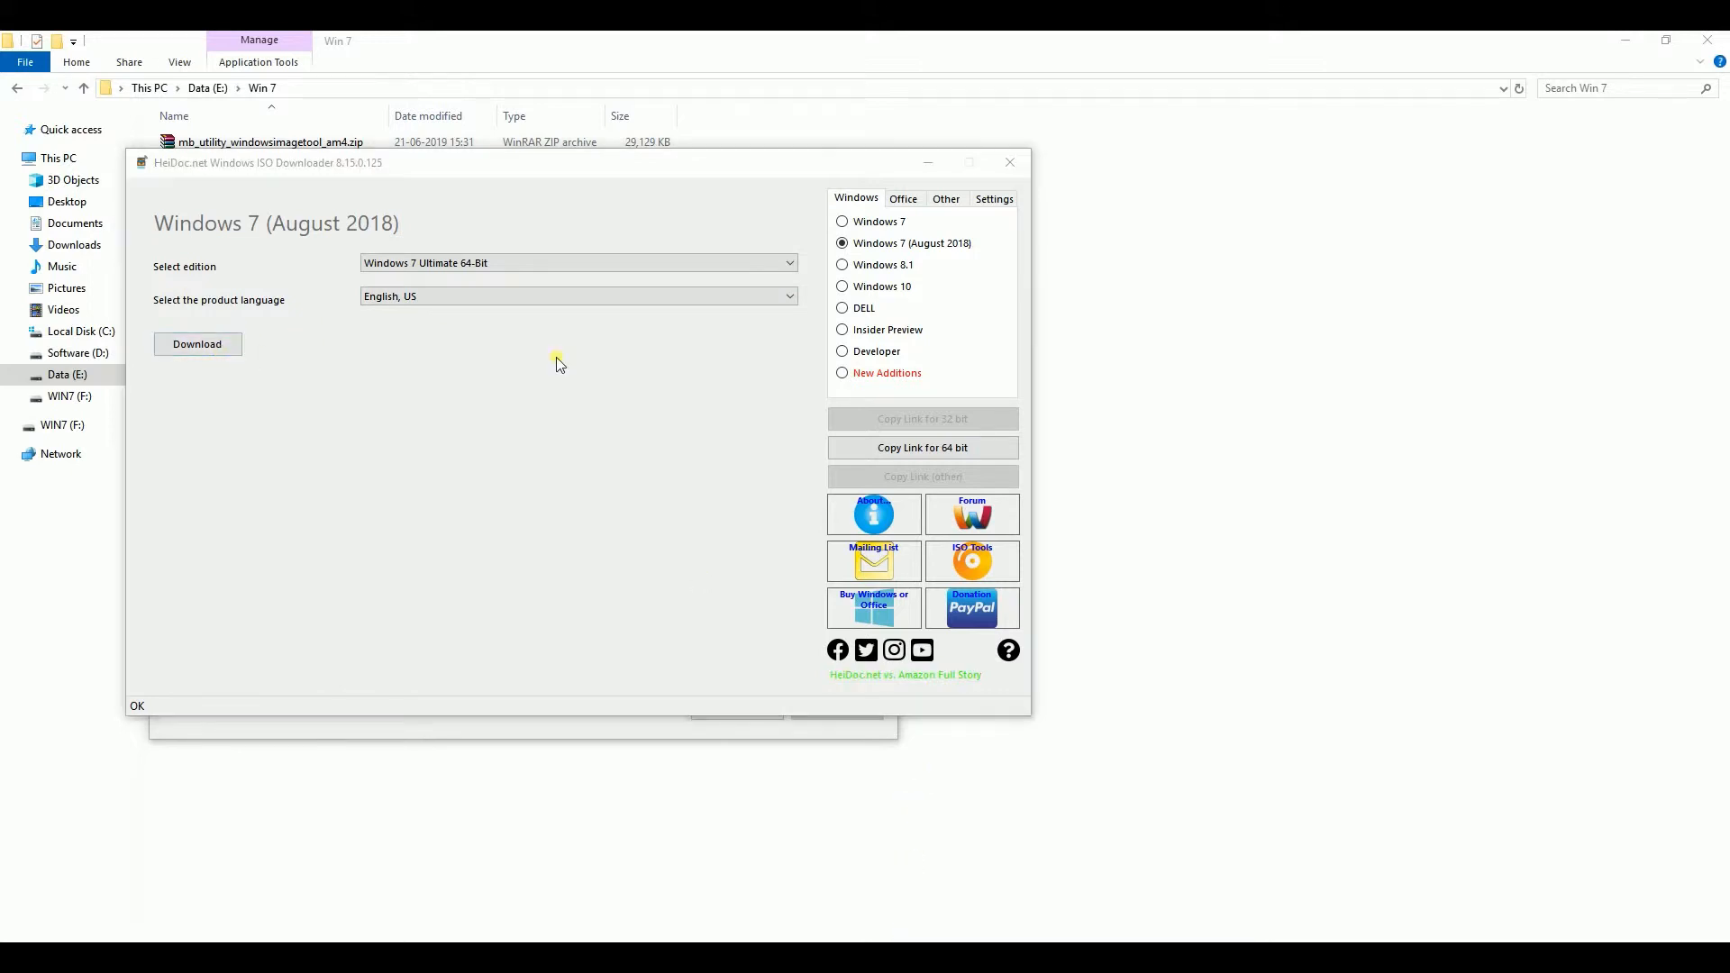
pyautogui.click(215, 347)
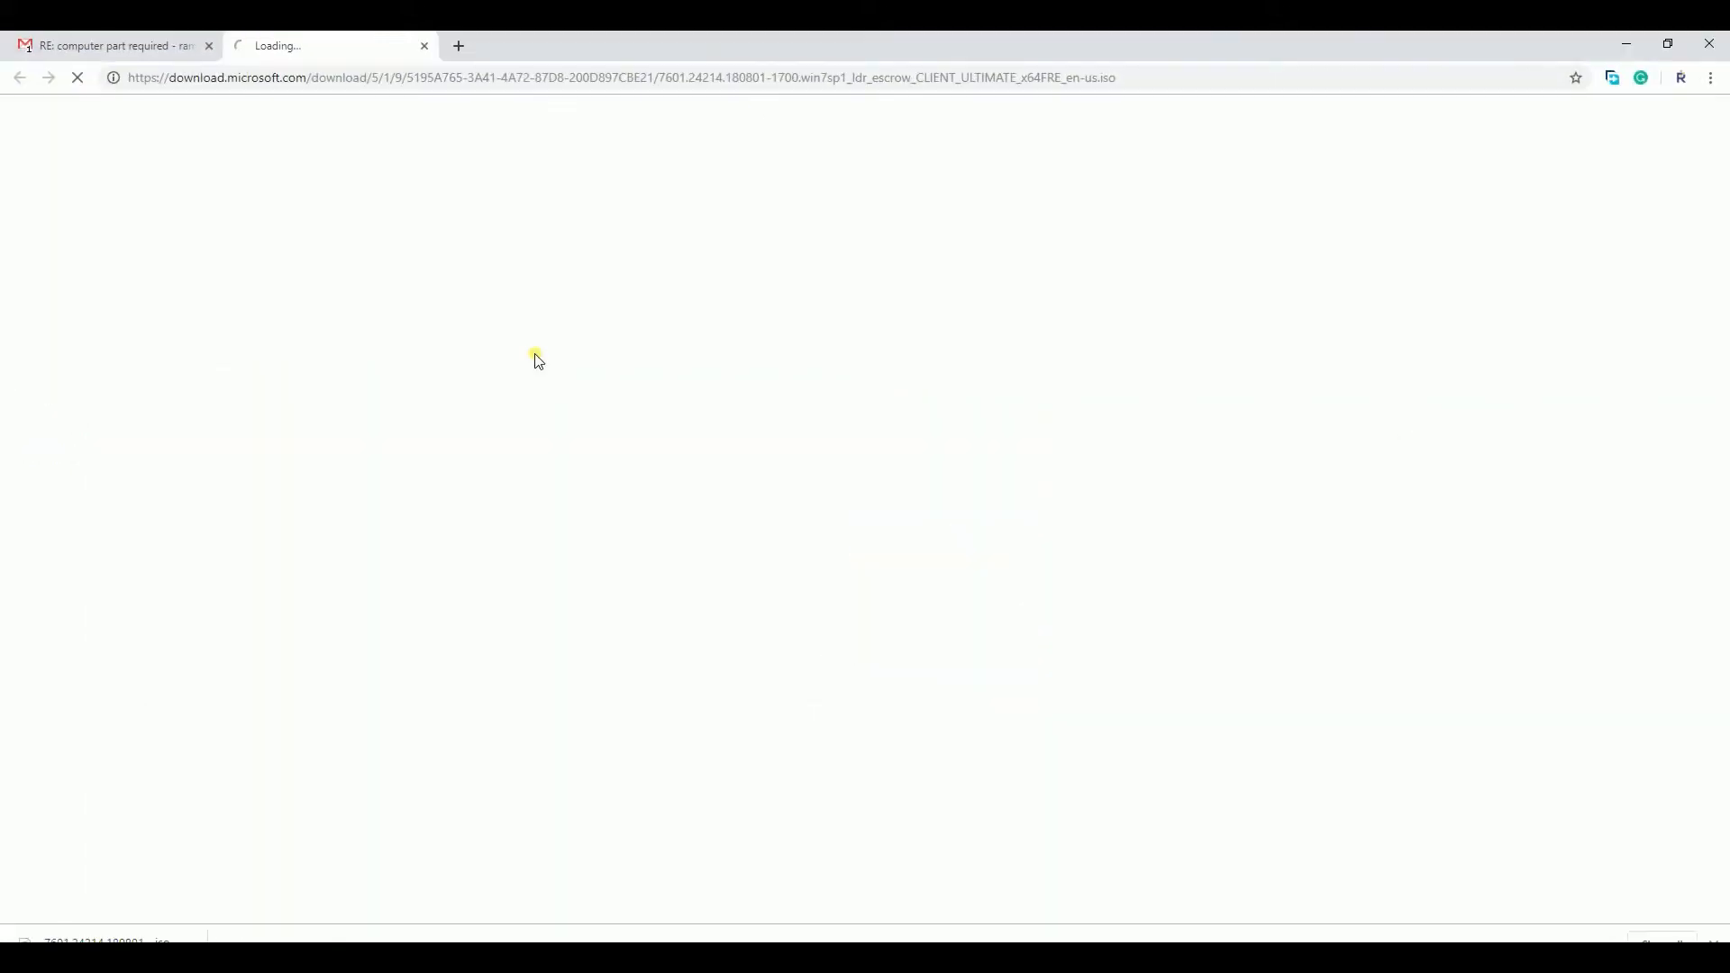
pyautogui.click(1627, 43)
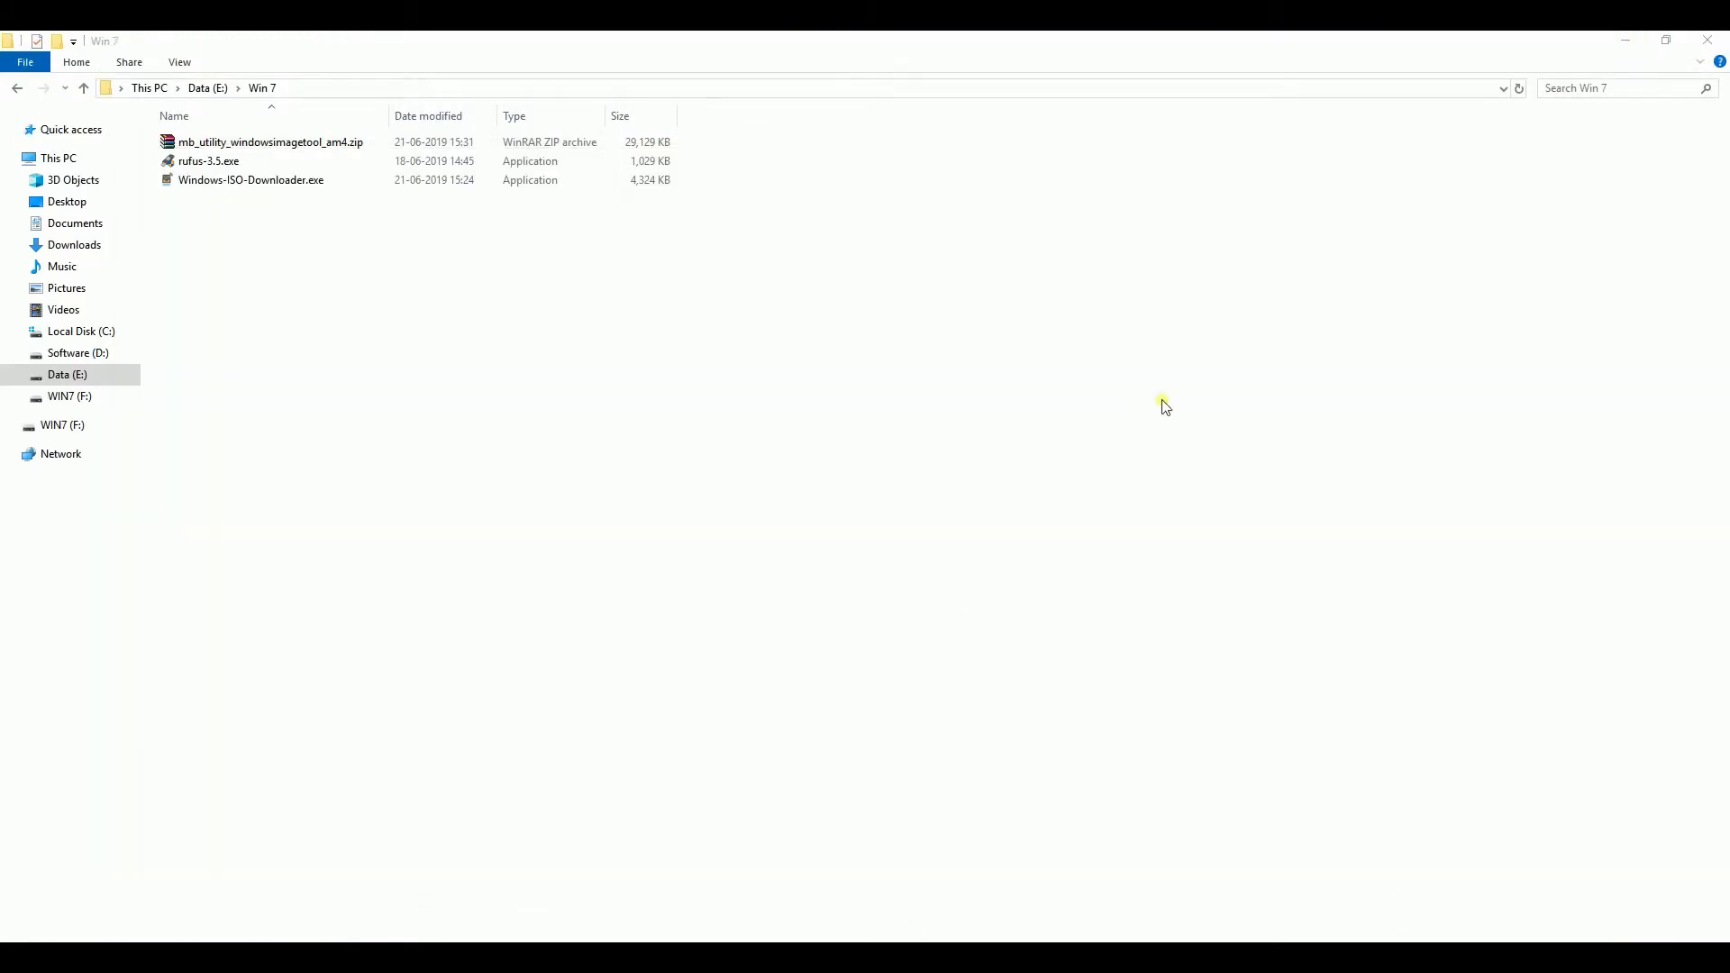
# Step: Extract mb_utility_windowsimagetool_am4.zip into its own mb_utility_windowsimagetool_am4 folder
pyautogui.click(234, 147)
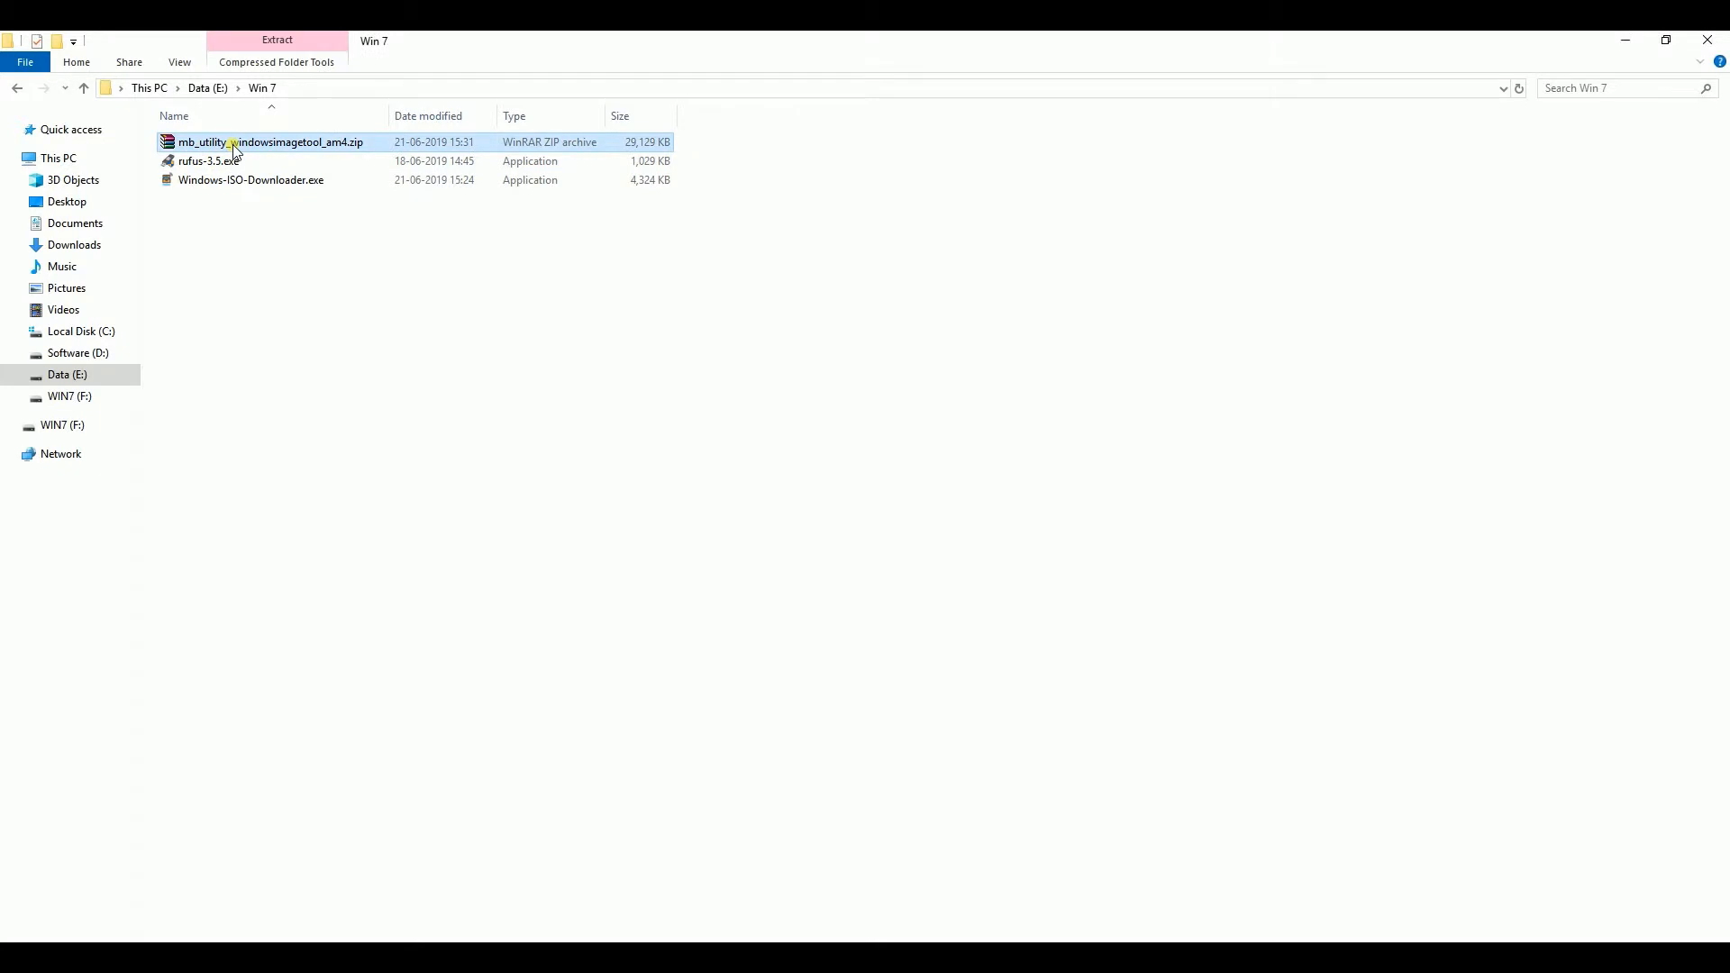
pyautogui.rightClick(233, 146)
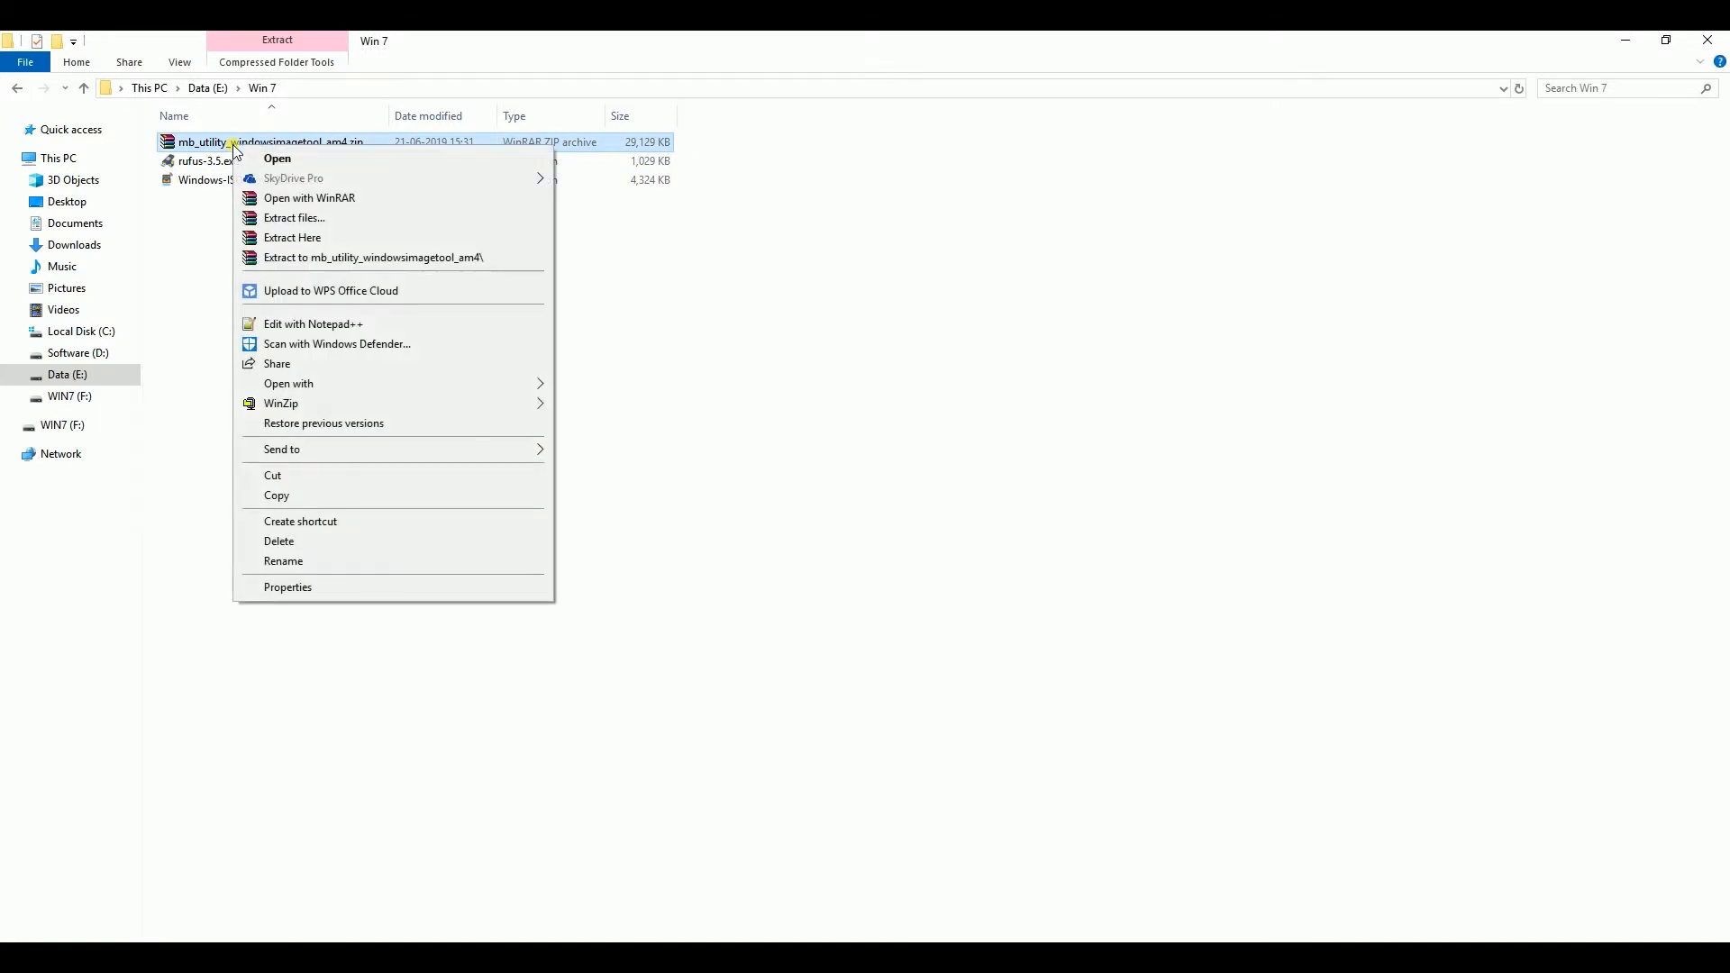
pyautogui.click(321, 257)
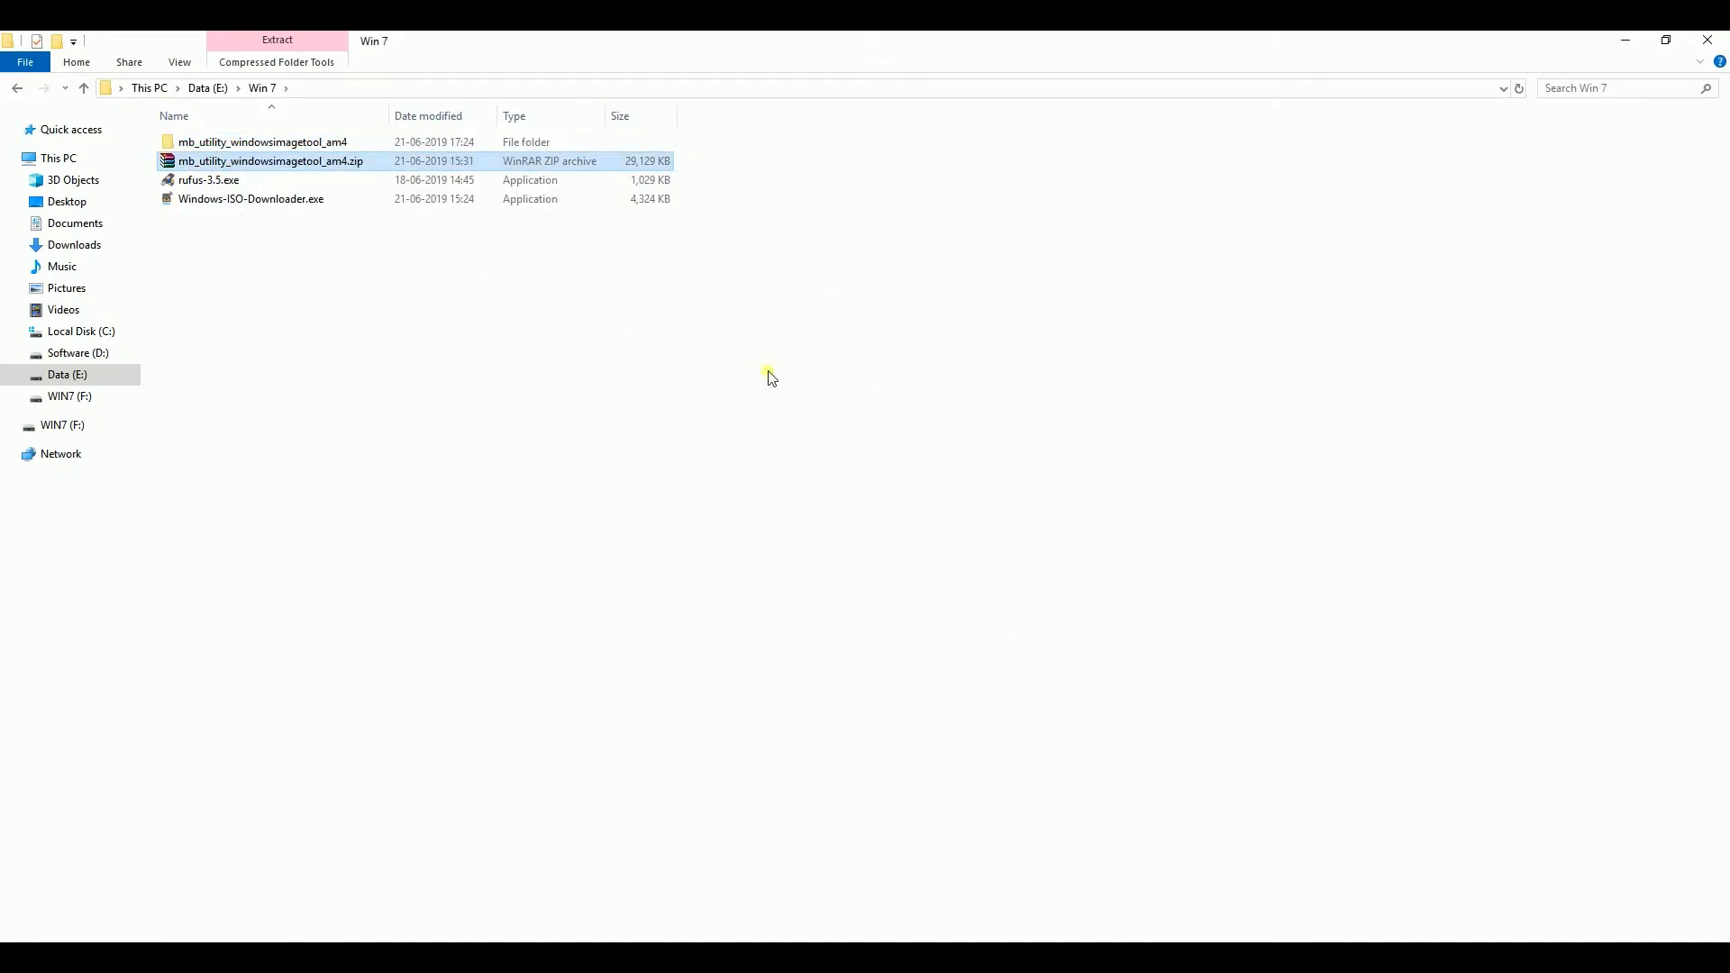
# Step: Launch rufus-3.5.exe and choose Disk or ISO image as the boot selection
pyautogui.doubleClick(216, 176)
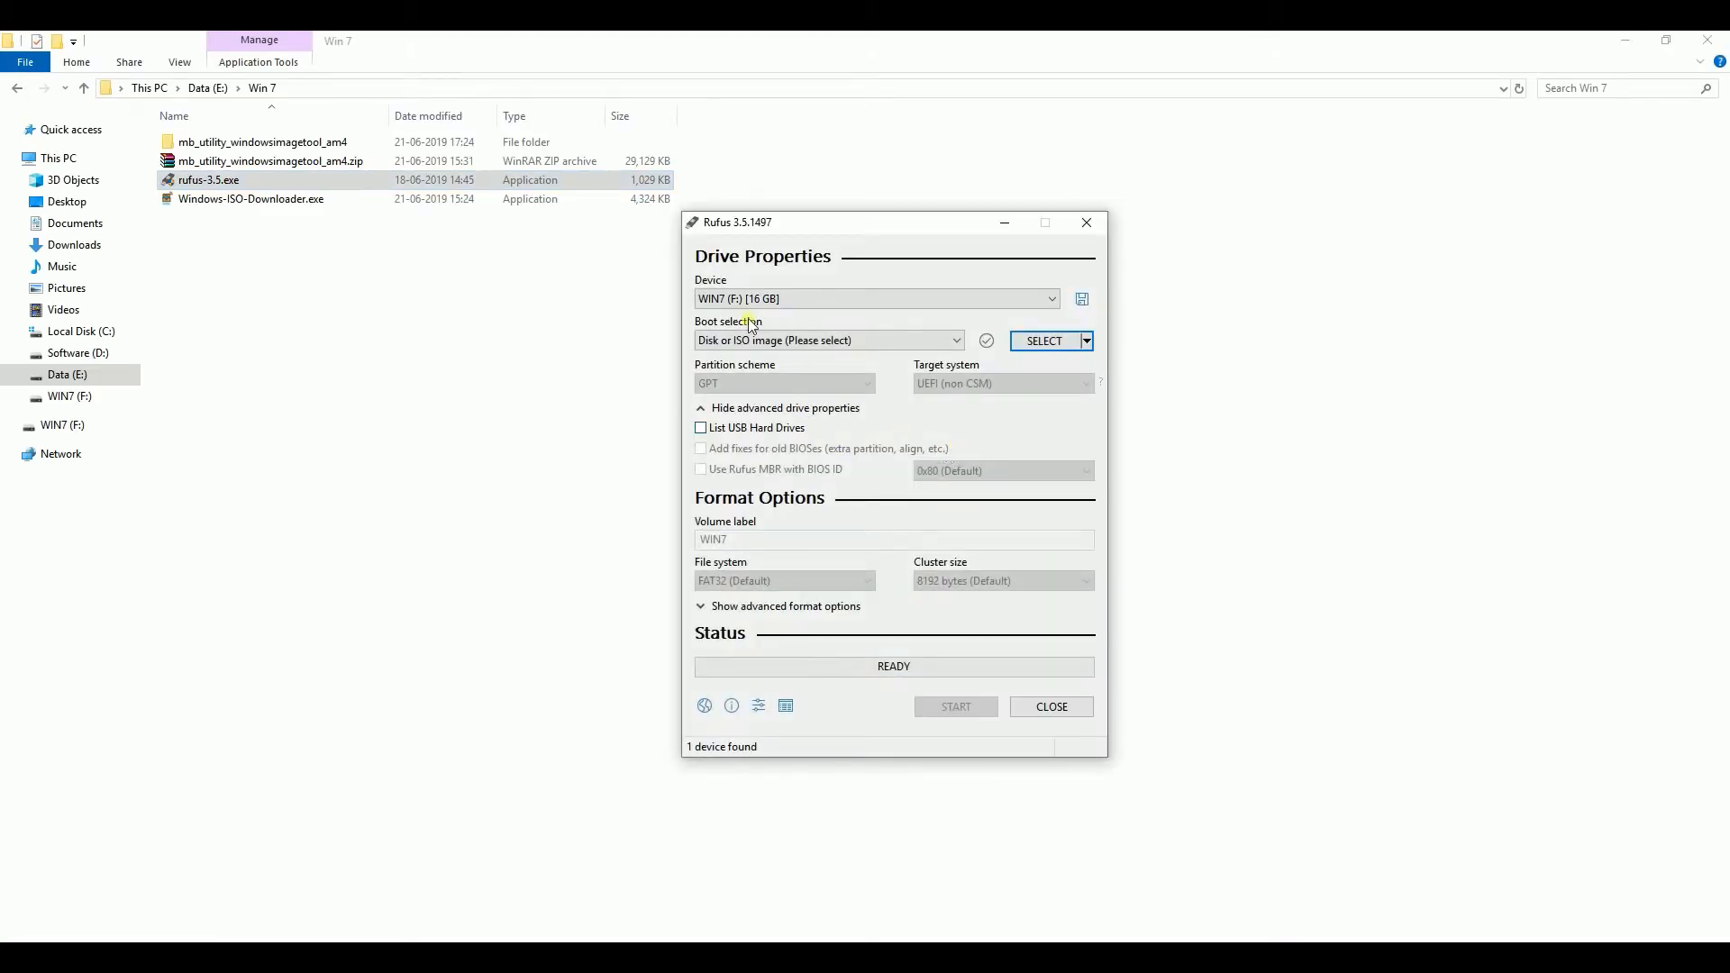
pyautogui.click(1088, 341)
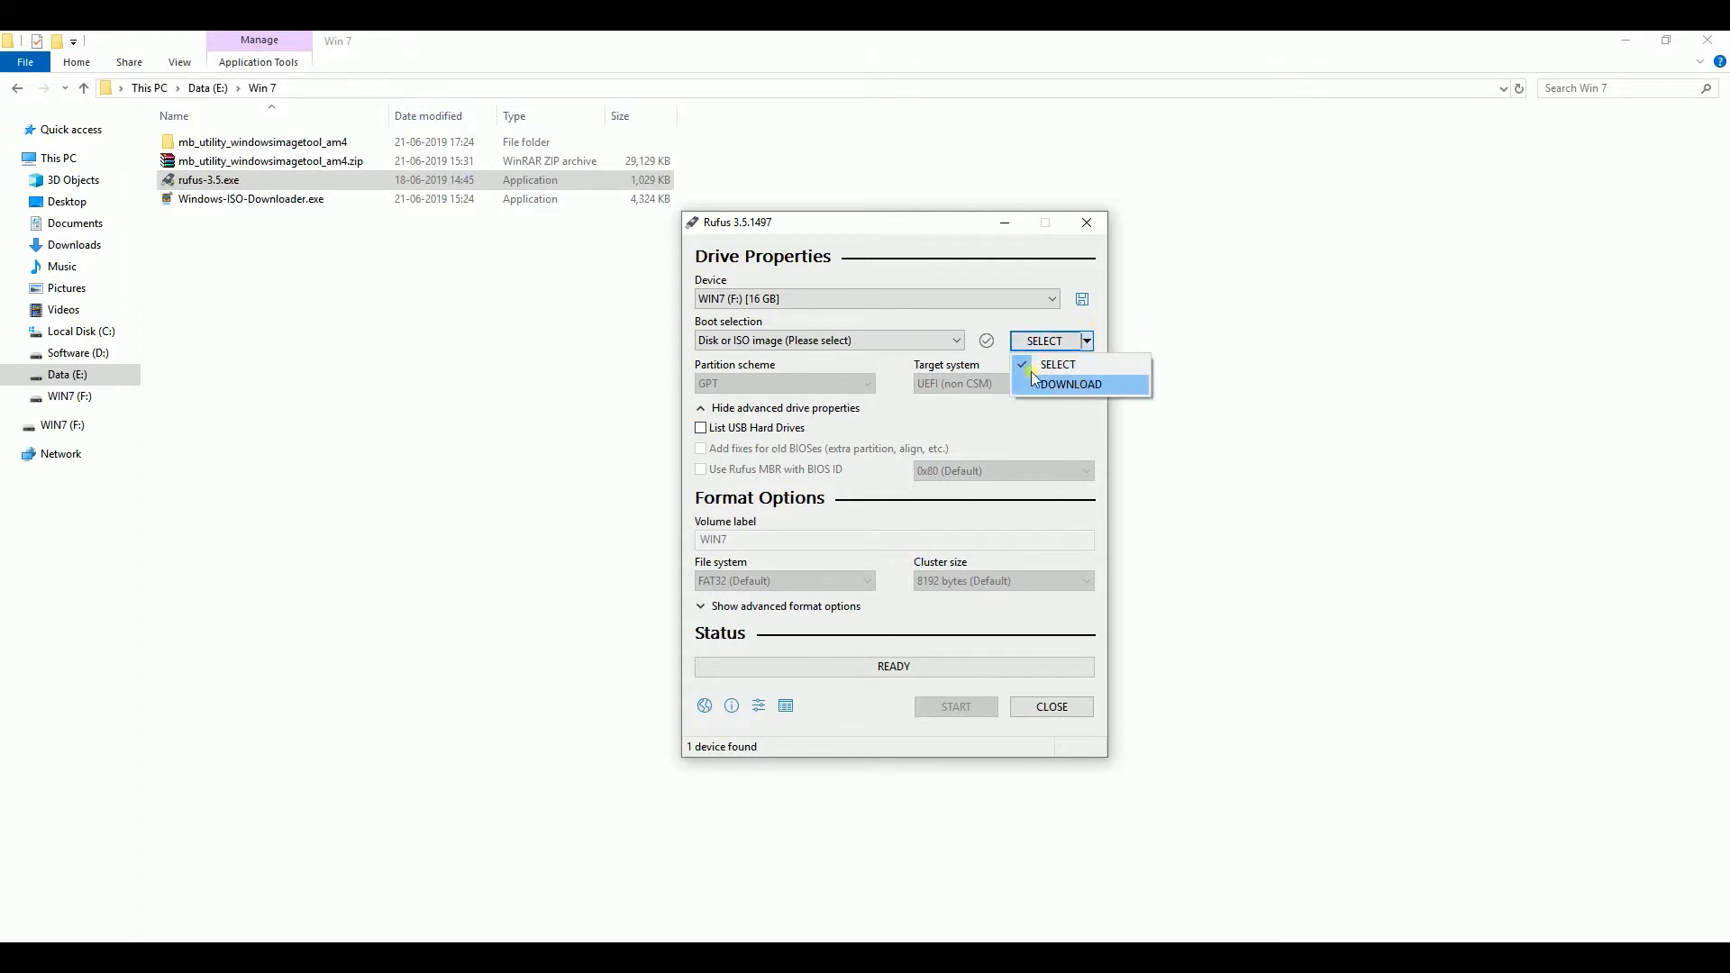
pyautogui.click(906, 342)
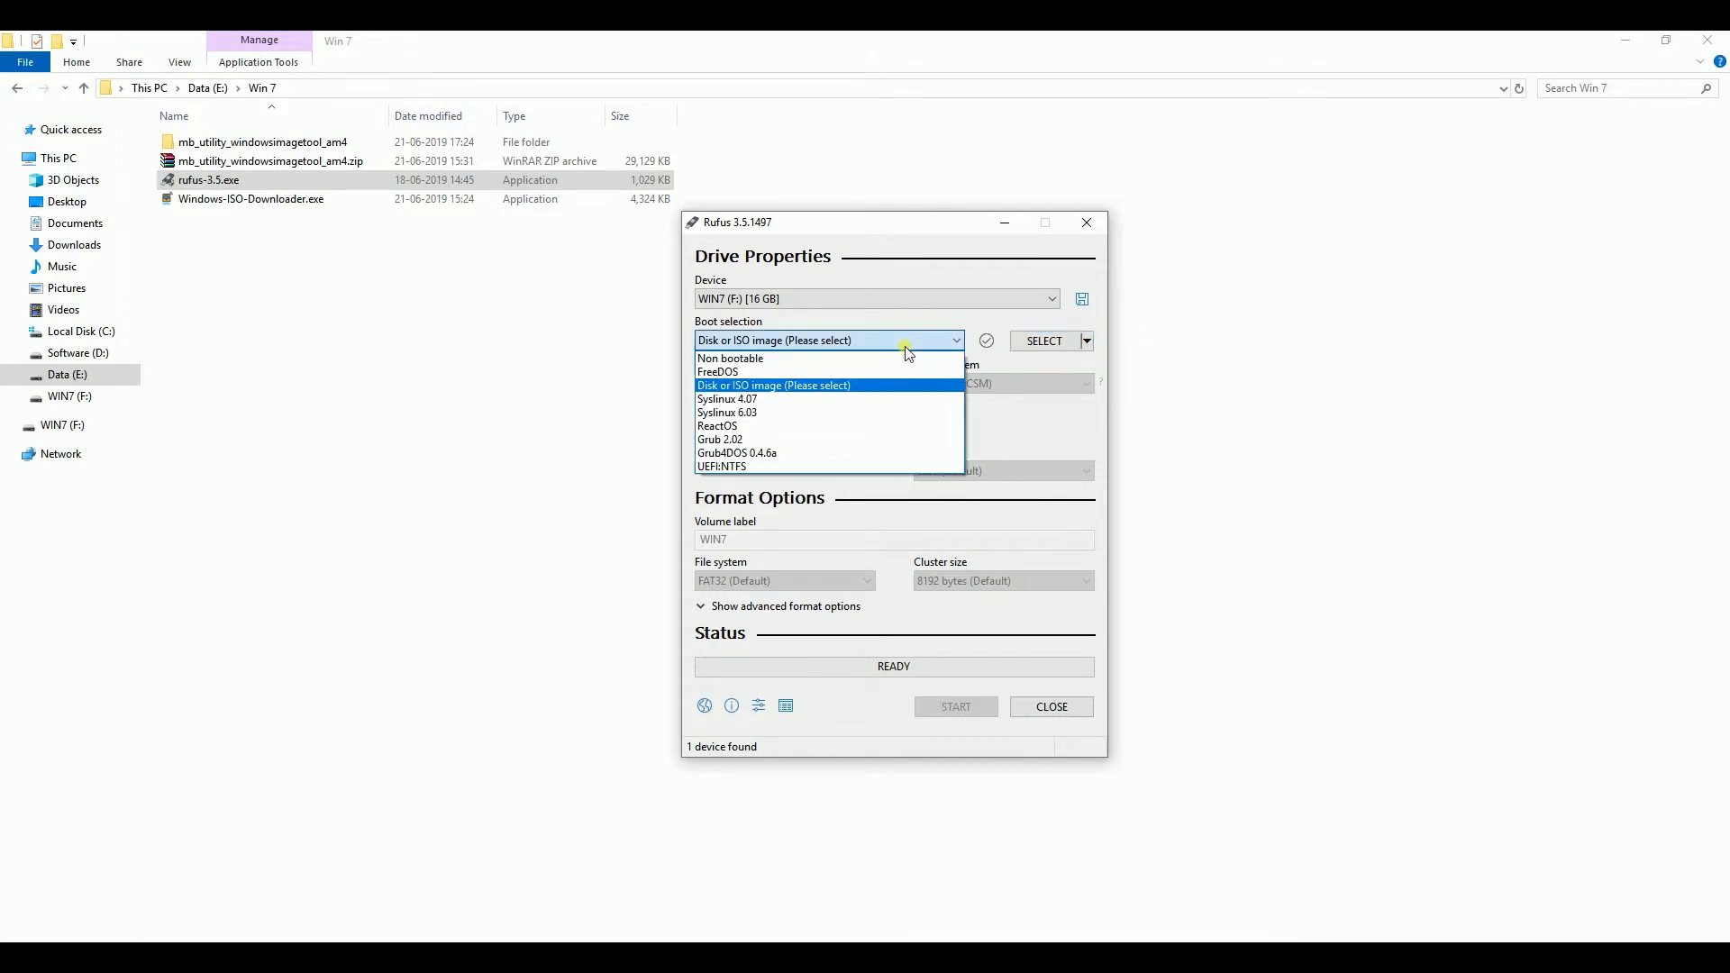
pyautogui.click(811, 385)
# Step: Try the Download mode for obtaining the boot image and return to Select mode
pyautogui.click(1087, 340)
pyautogui.click(1091, 388)
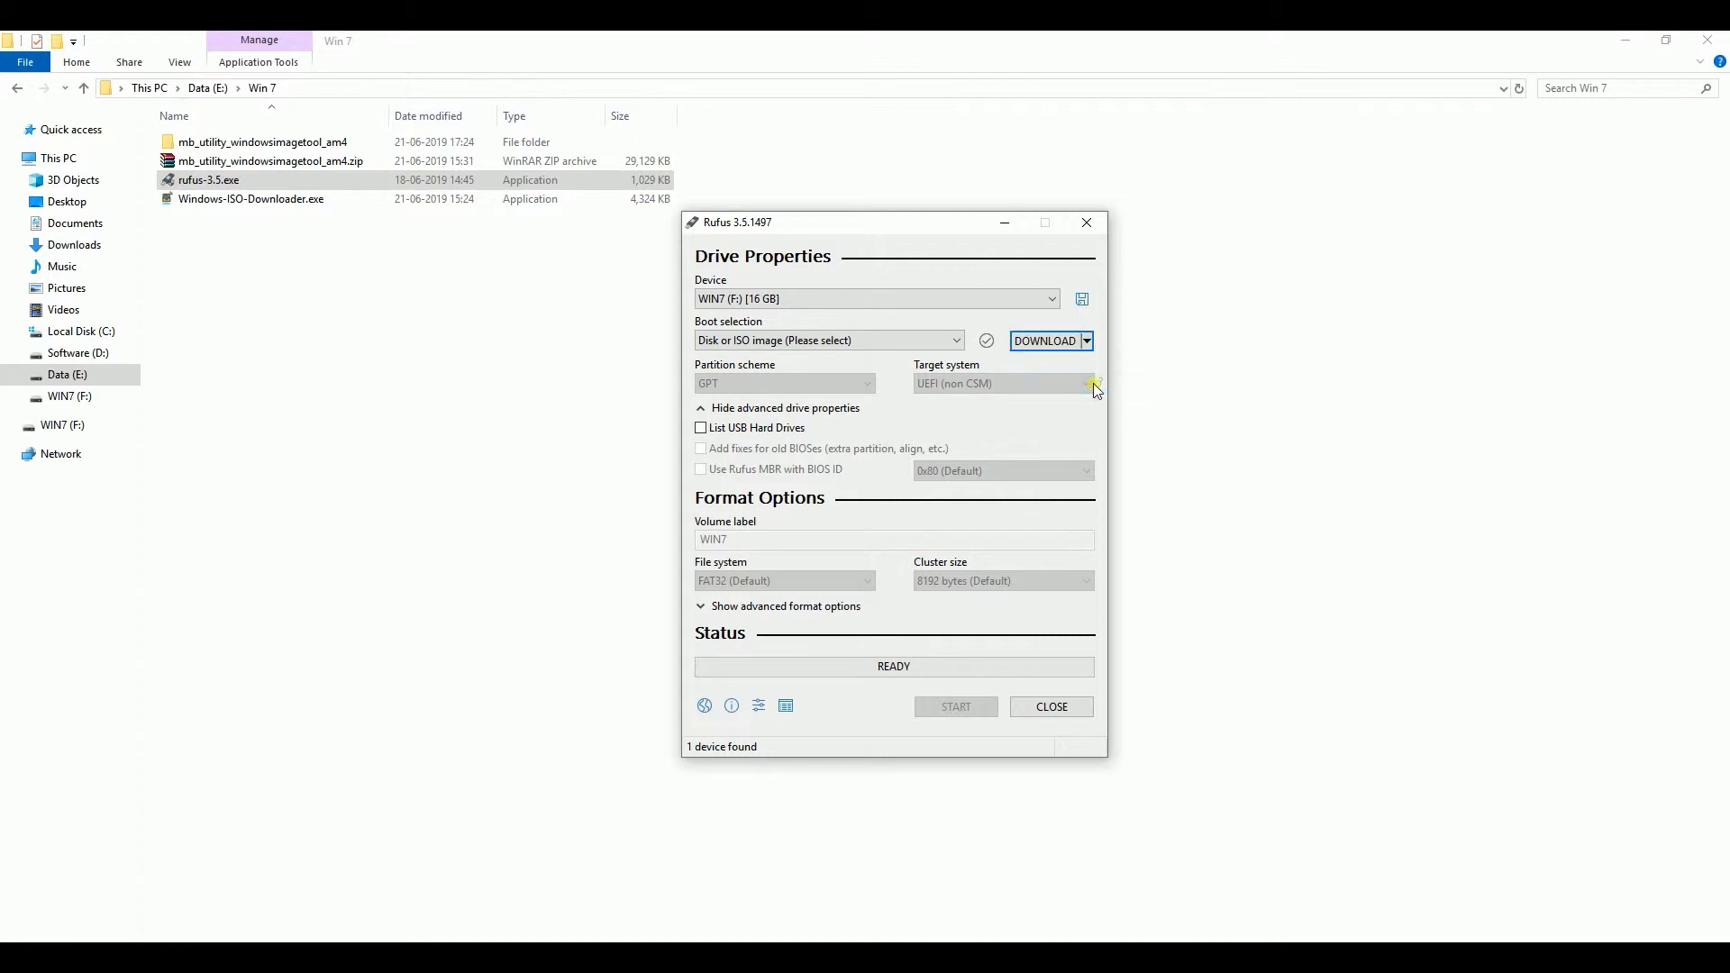
pyautogui.click(1089, 341)
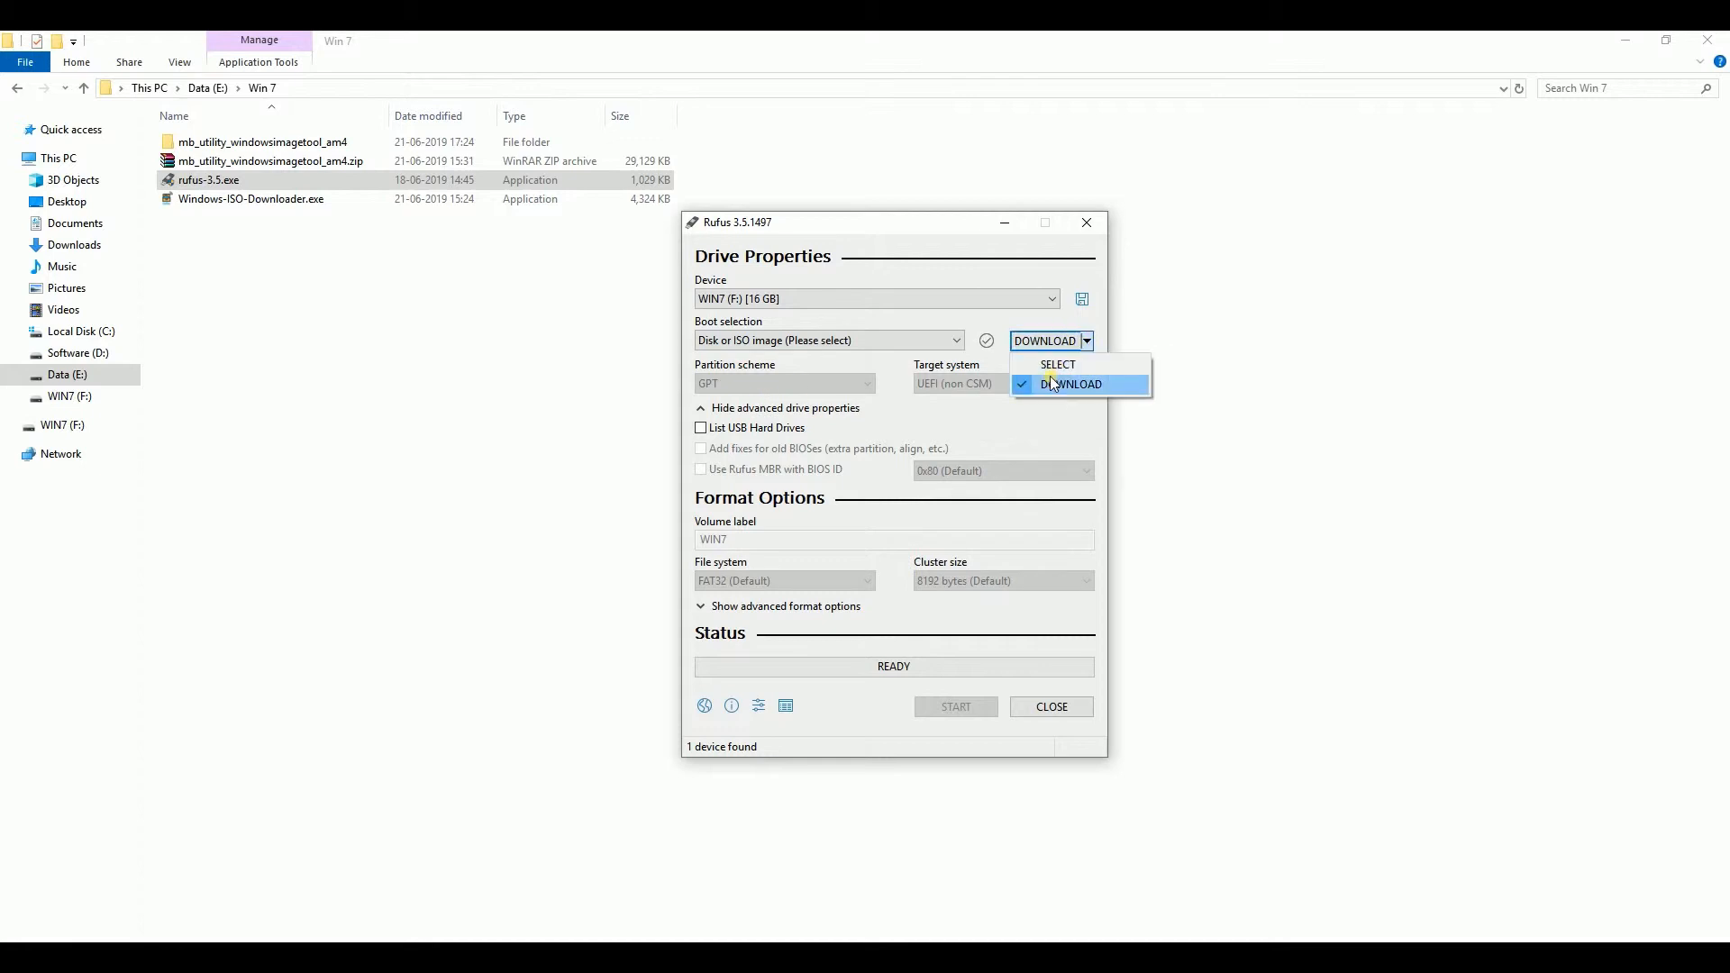
pyautogui.click(1056, 364)
# Step: Choose the 16 GB WIN7 (F:) drive as the device and keep Disk or ISO image as the boot selection
pyautogui.click(831, 300)
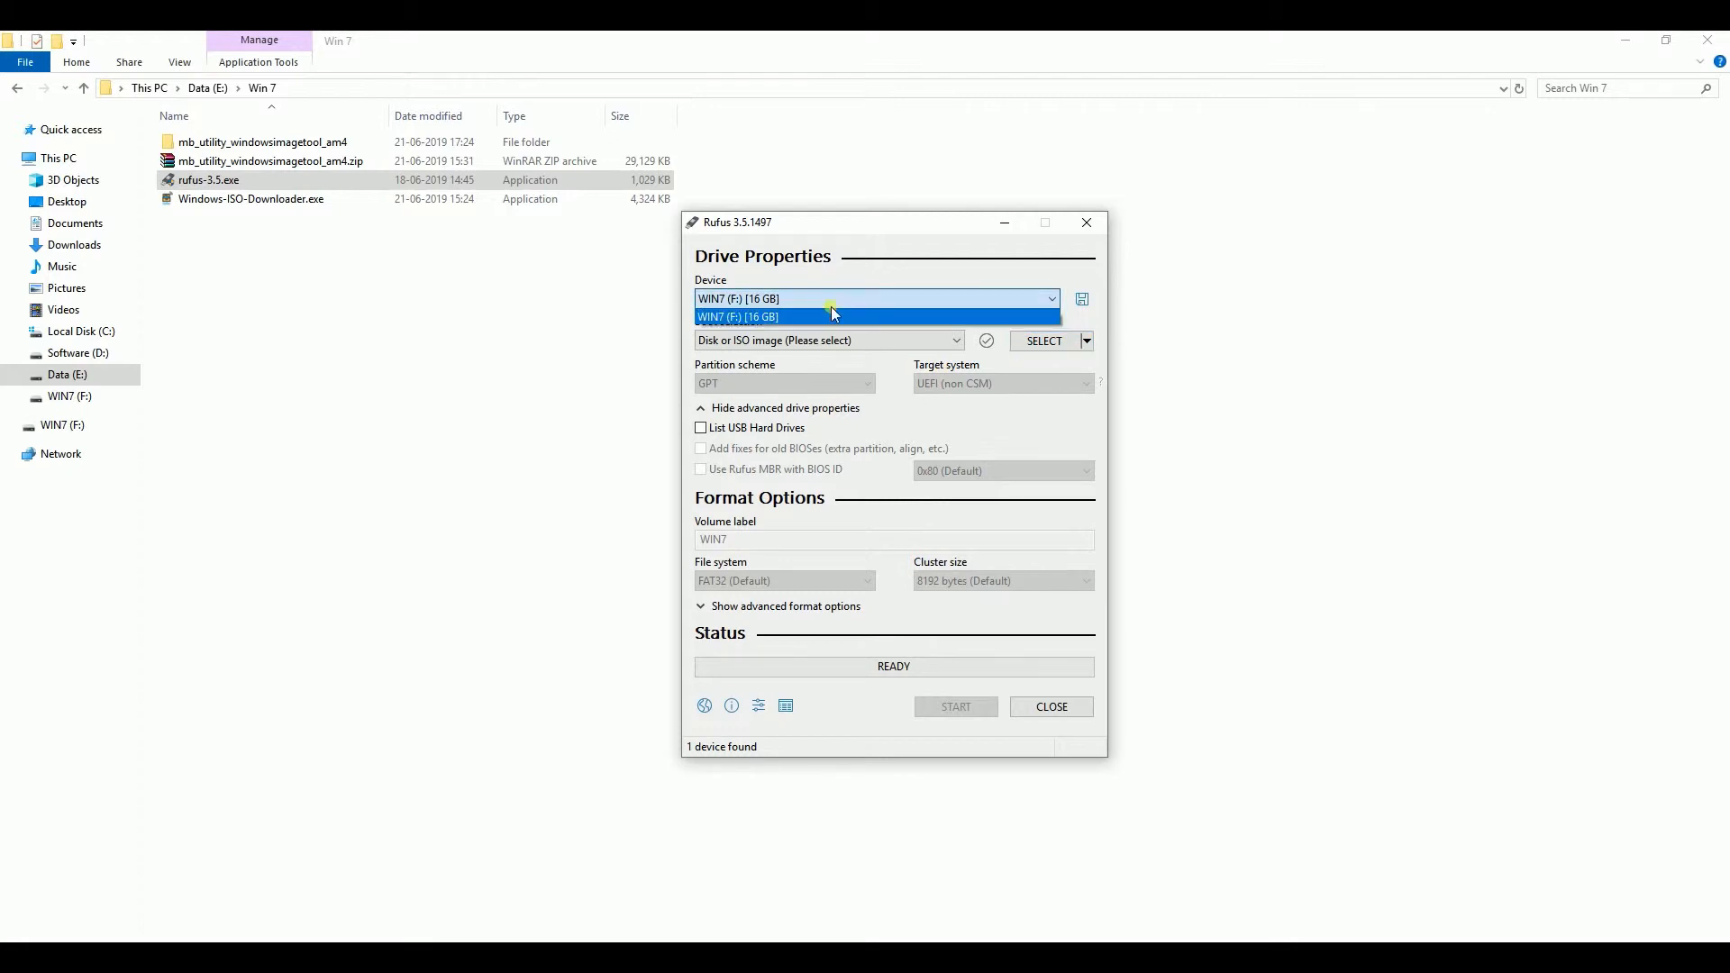
pyautogui.click(822, 317)
pyautogui.click(820, 341)
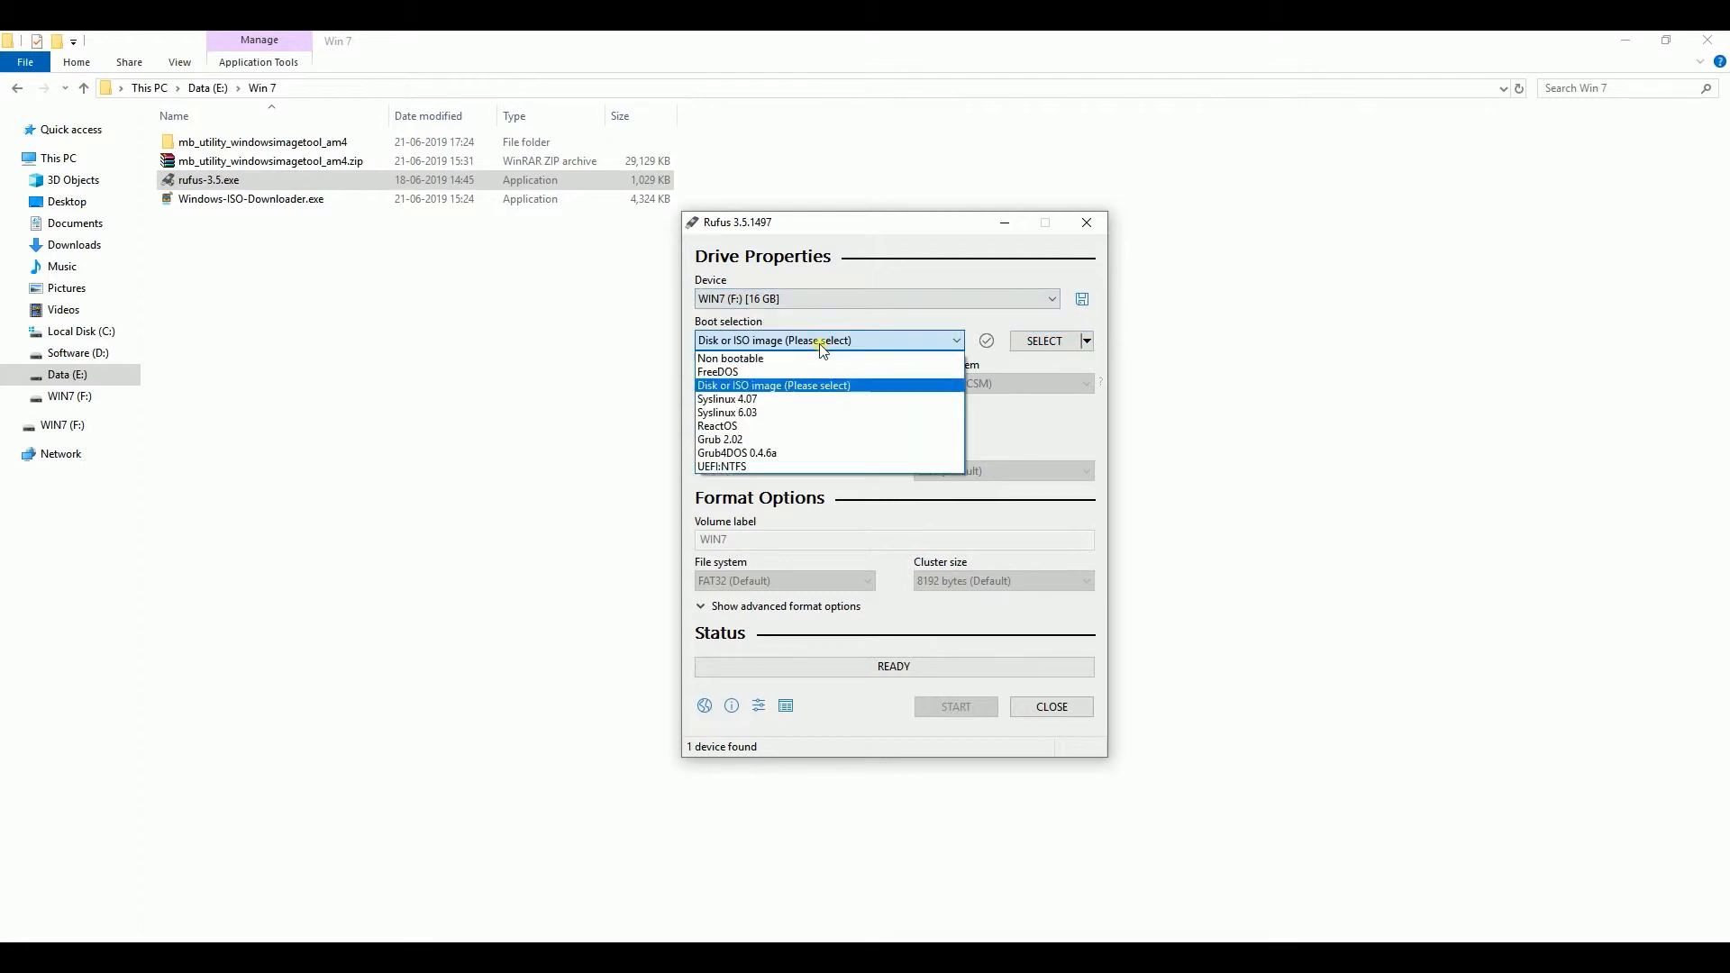
pyautogui.click(795, 386)
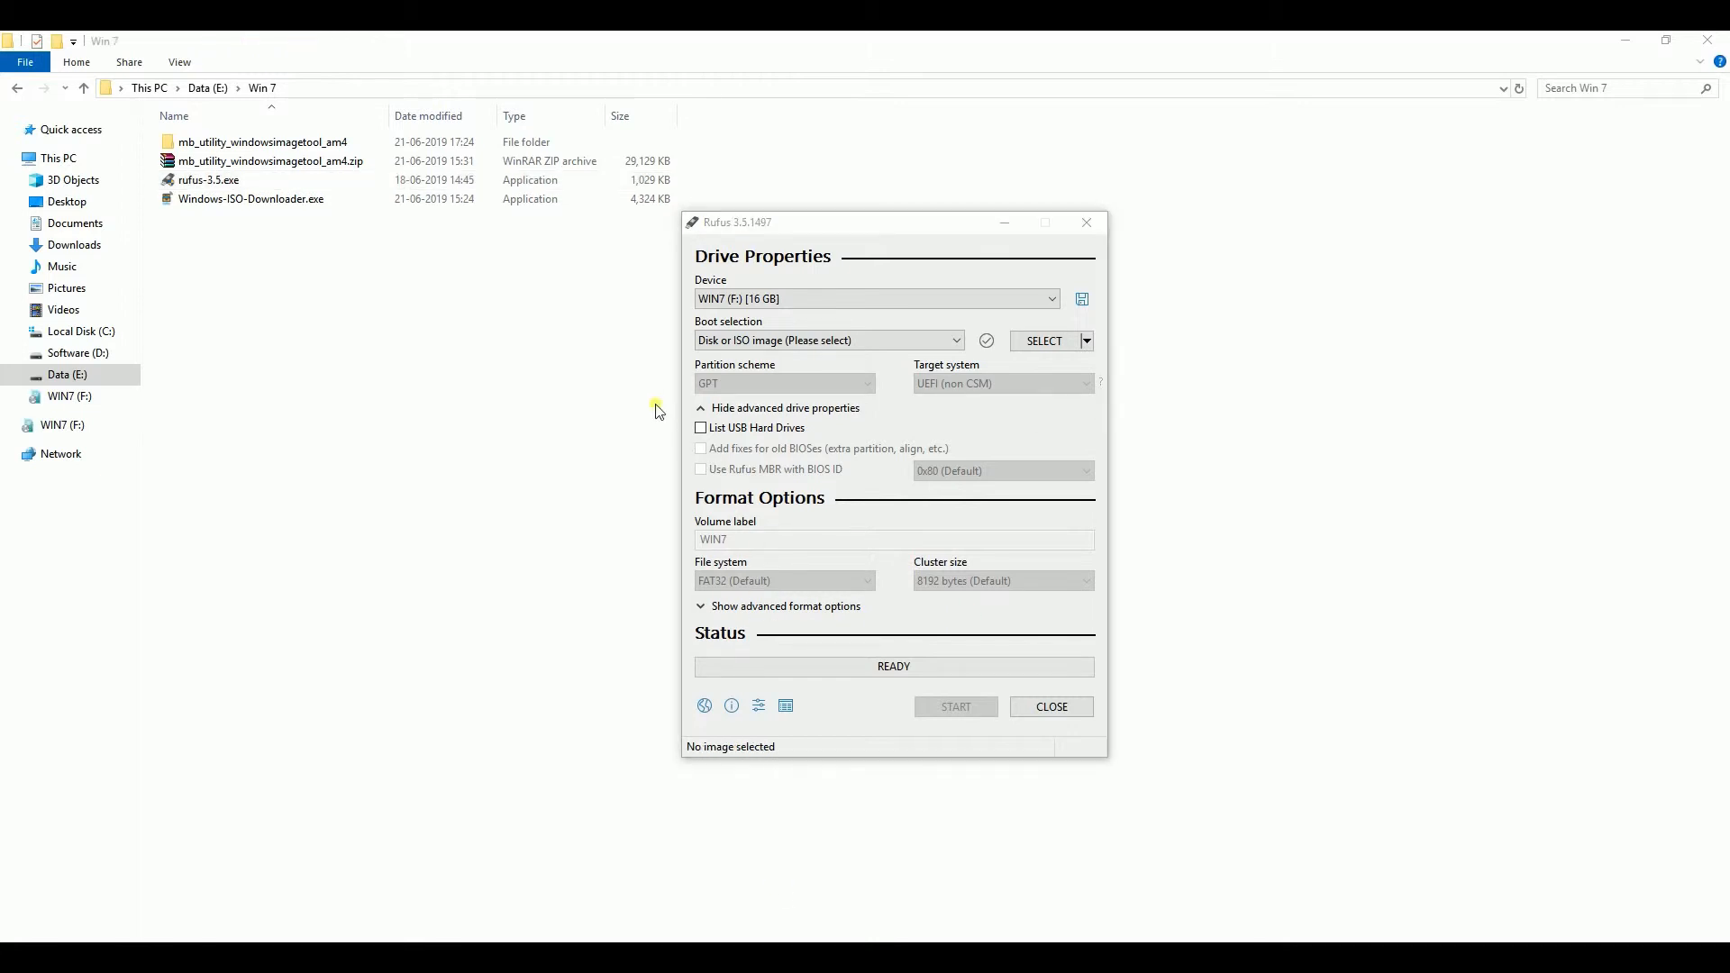
# Step: Load Windows 7 Ultimate SP1 64 Bit.iso from the Iso File folder as the boot image and start writing the USB drive
pyautogui.click(1047, 340)
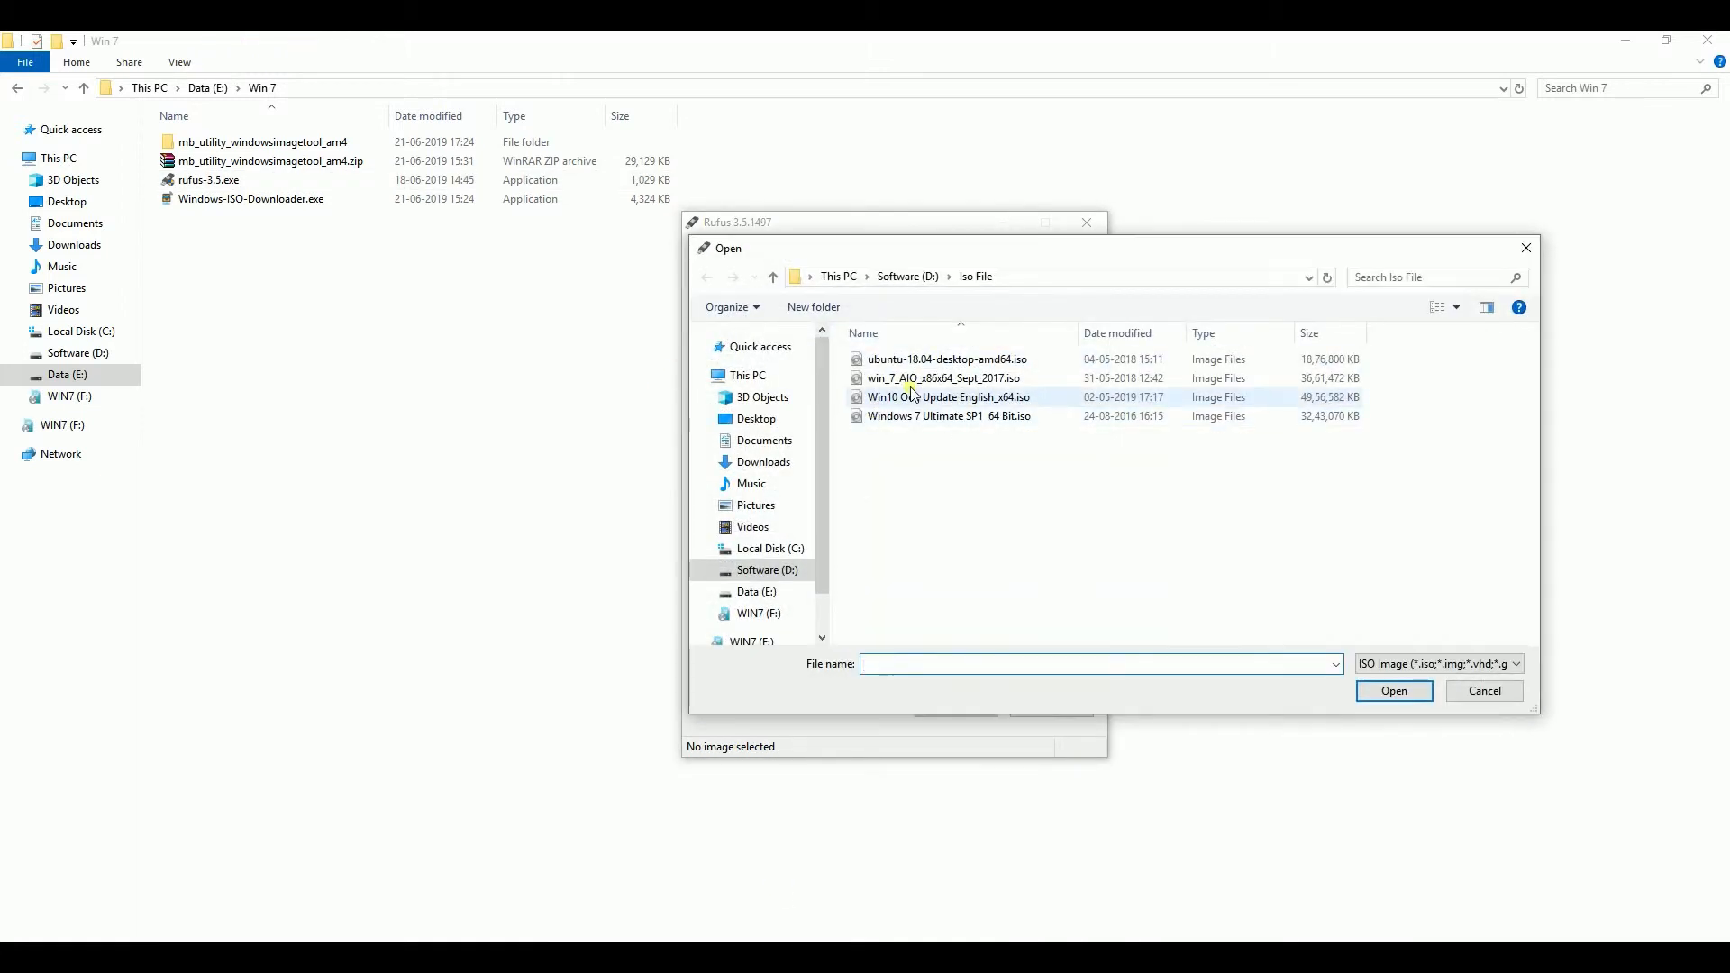
pyautogui.doubleClick(947, 417)
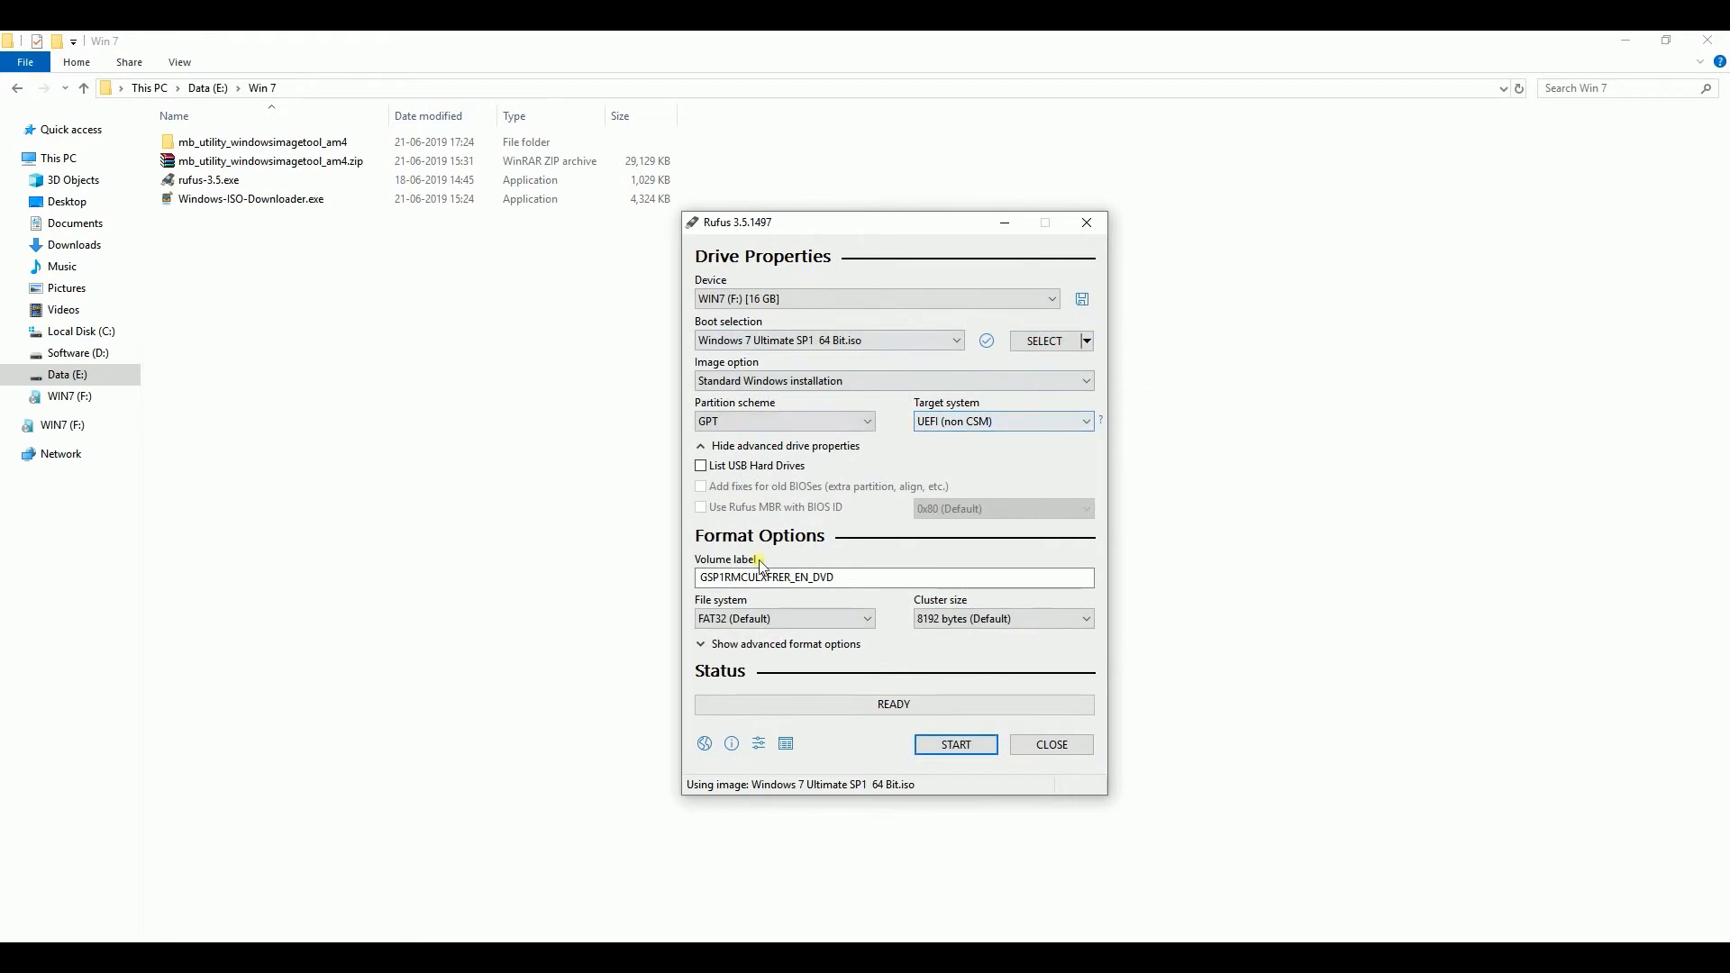
pyautogui.click(955, 745)
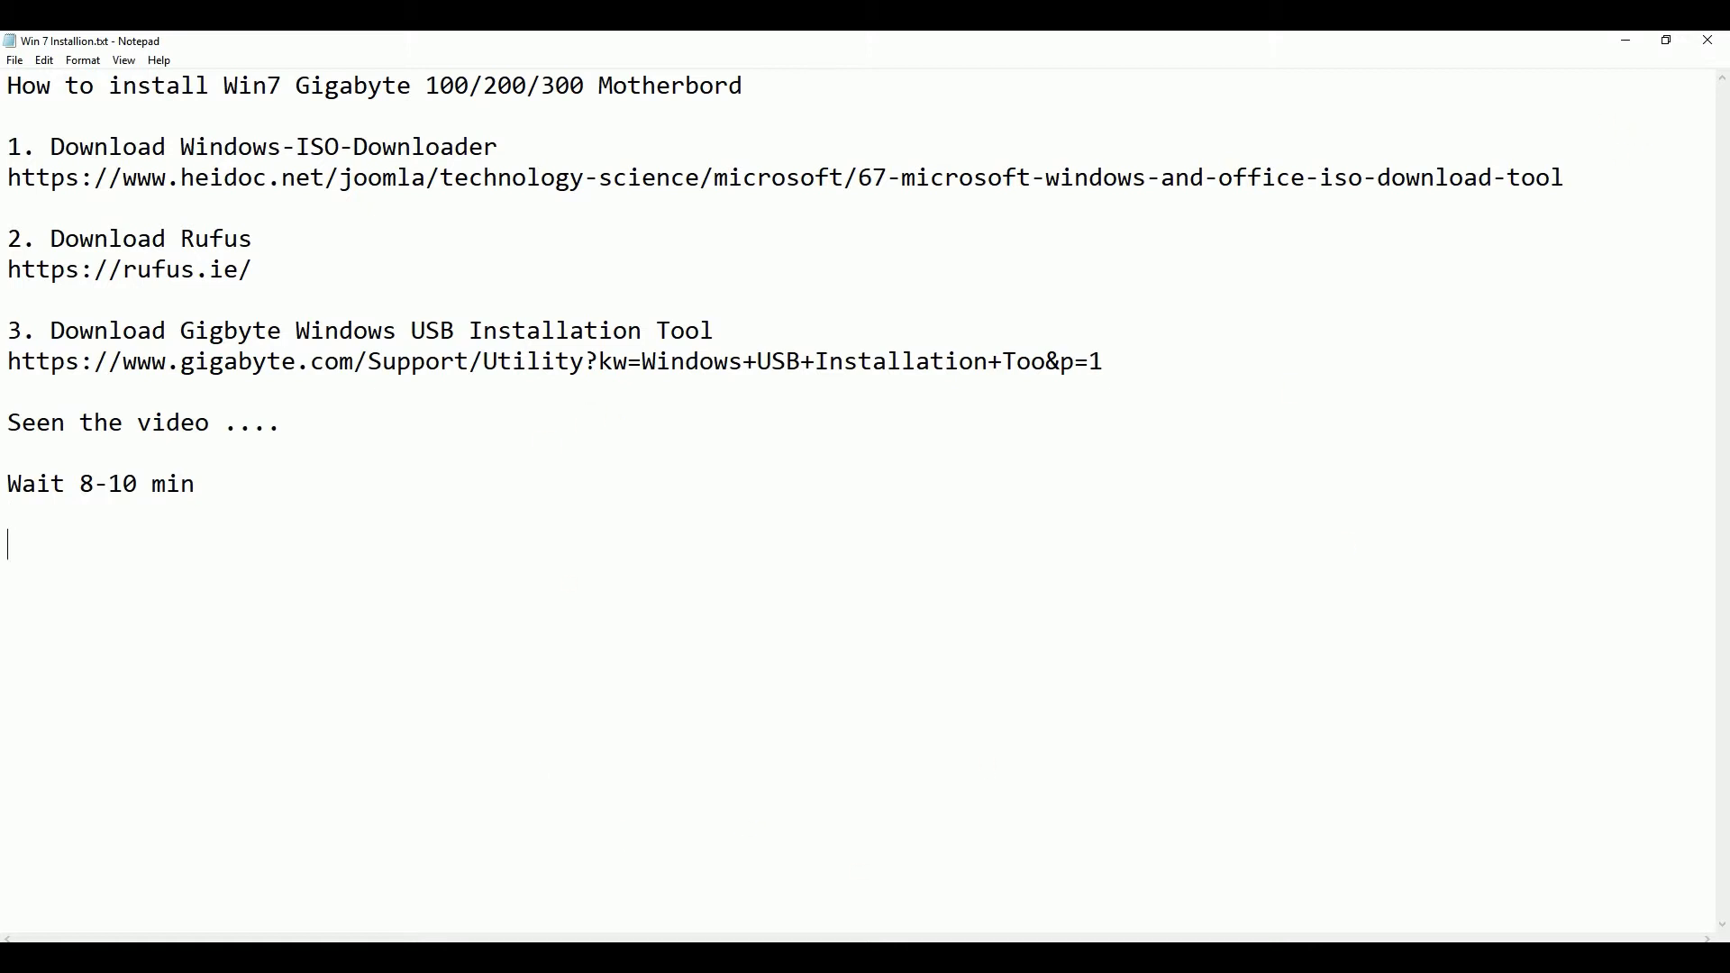
# Step: In the Notepad file Win 7 Installion.txt, add "then after close" beside "Wait 8-10 min" and minimize the notes
pyautogui.write('then after close')
pyautogui.click(383, 552)
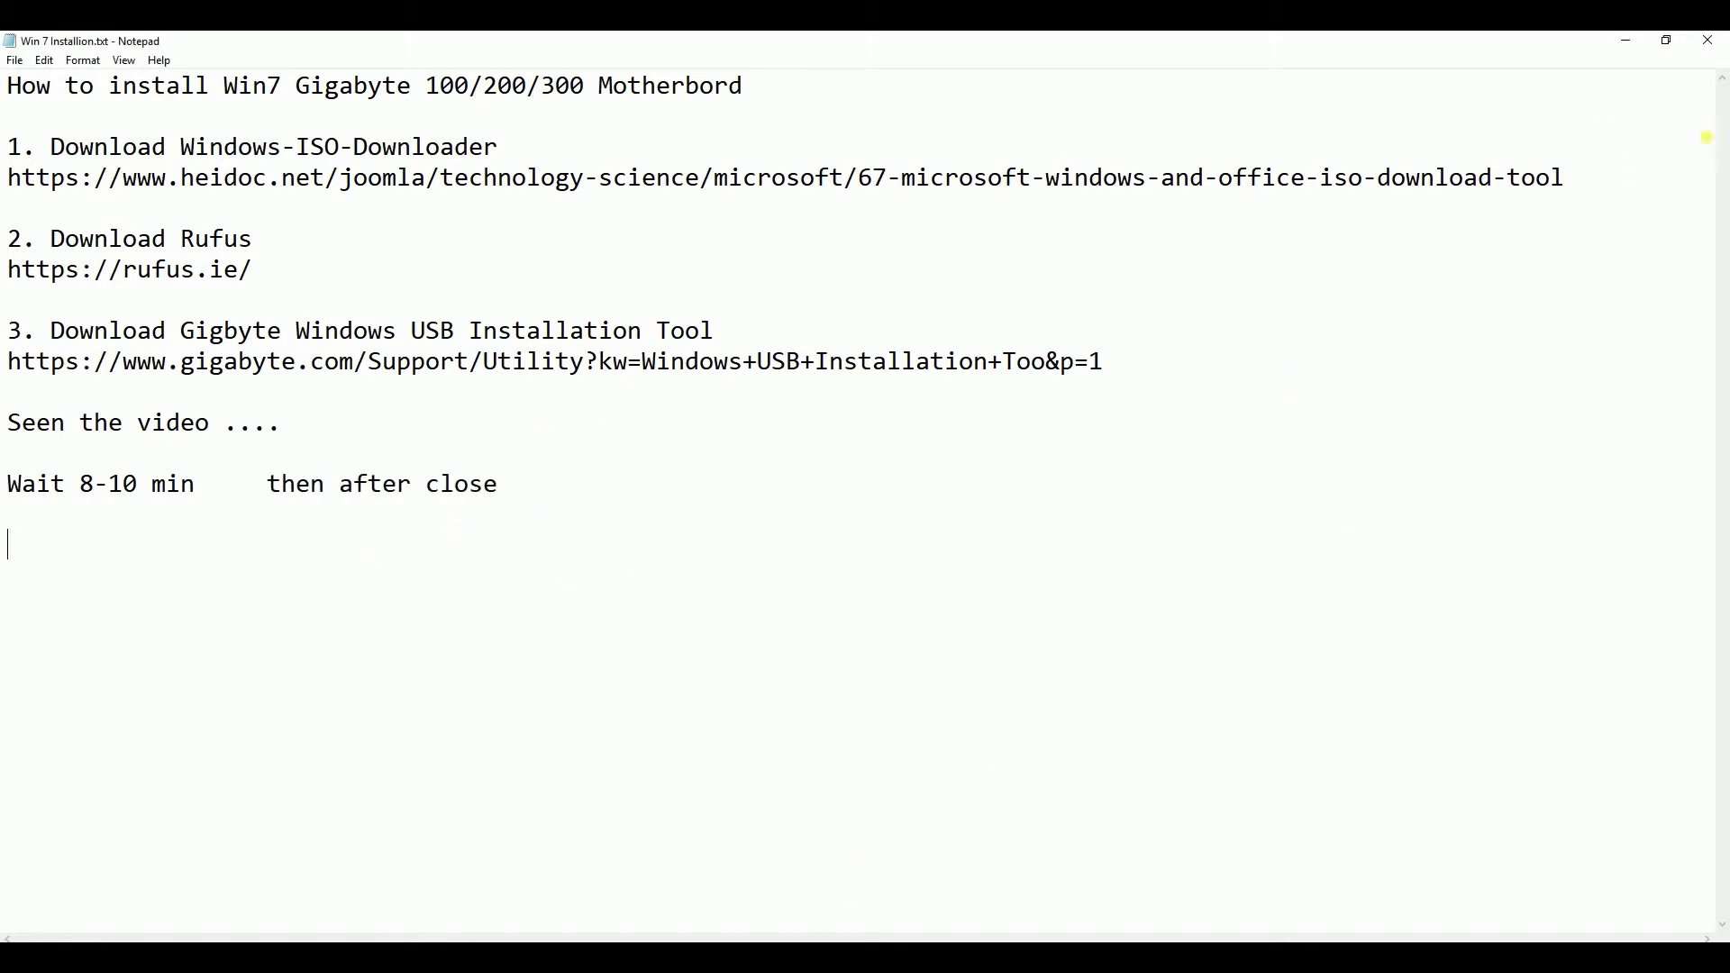
pyautogui.click(1627, 40)
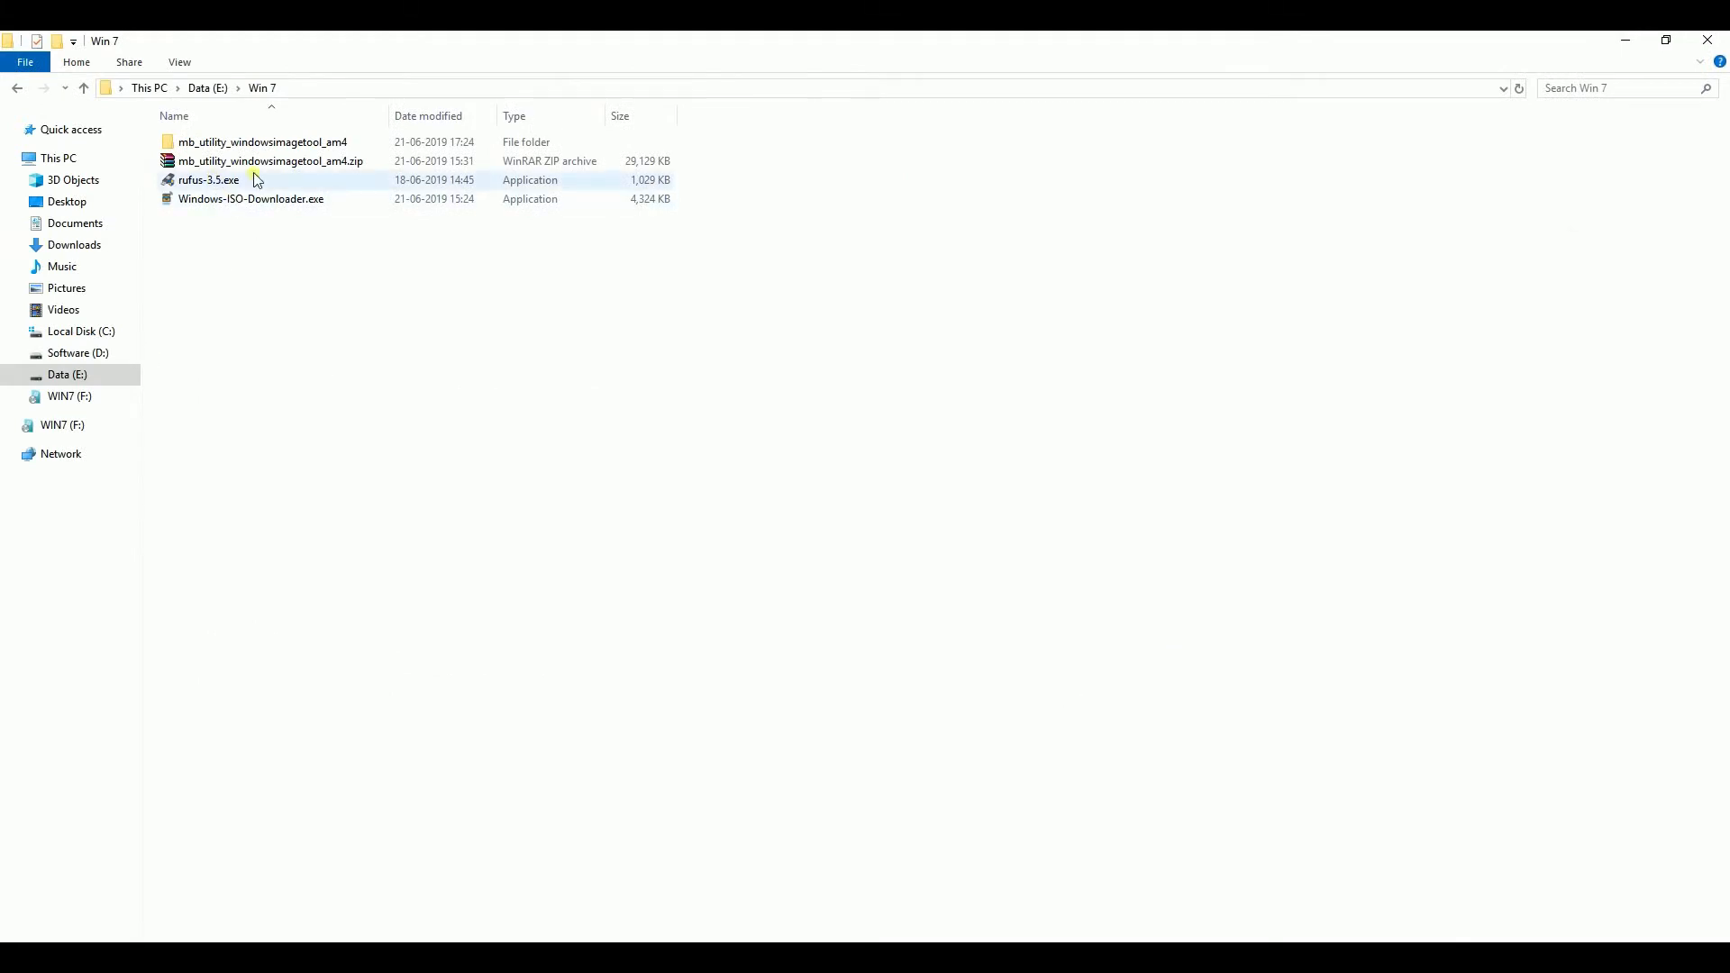
# Step: Launch WindowsImageTool.exe from the WindowsImageTool folder inside mb_utility_windowsimagetool_am4 and move its window clear of the file list
pyautogui.doubleClick(231, 142)
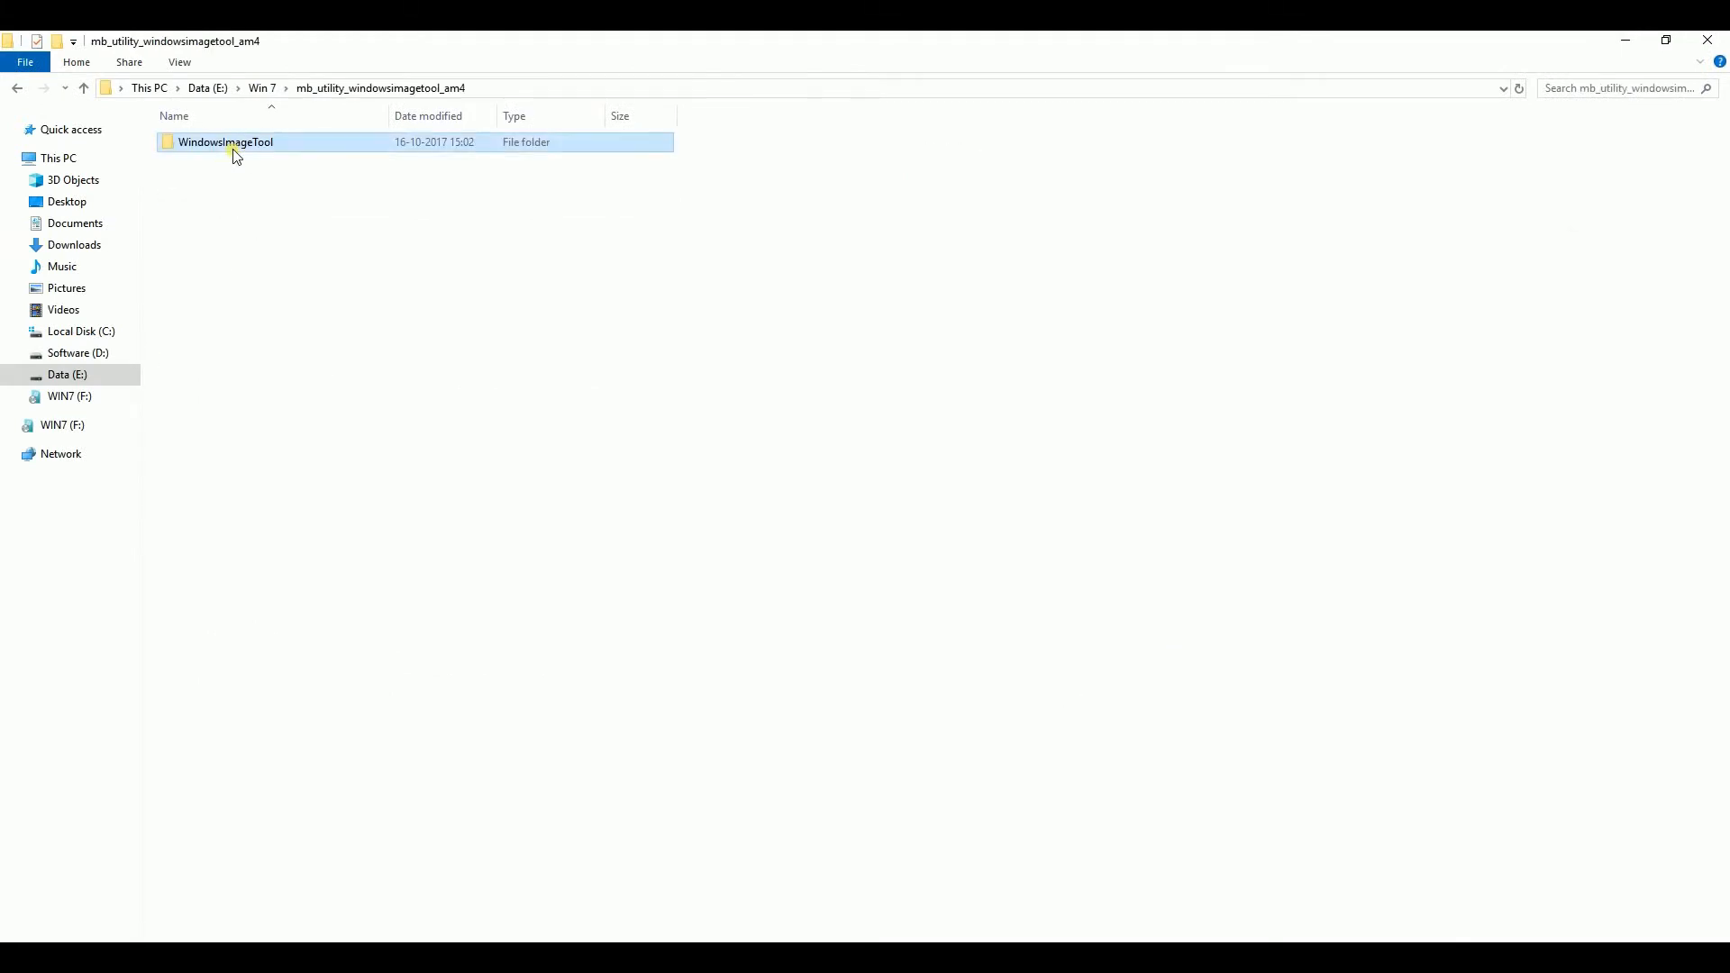
pyautogui.doubleClick(233, 147)
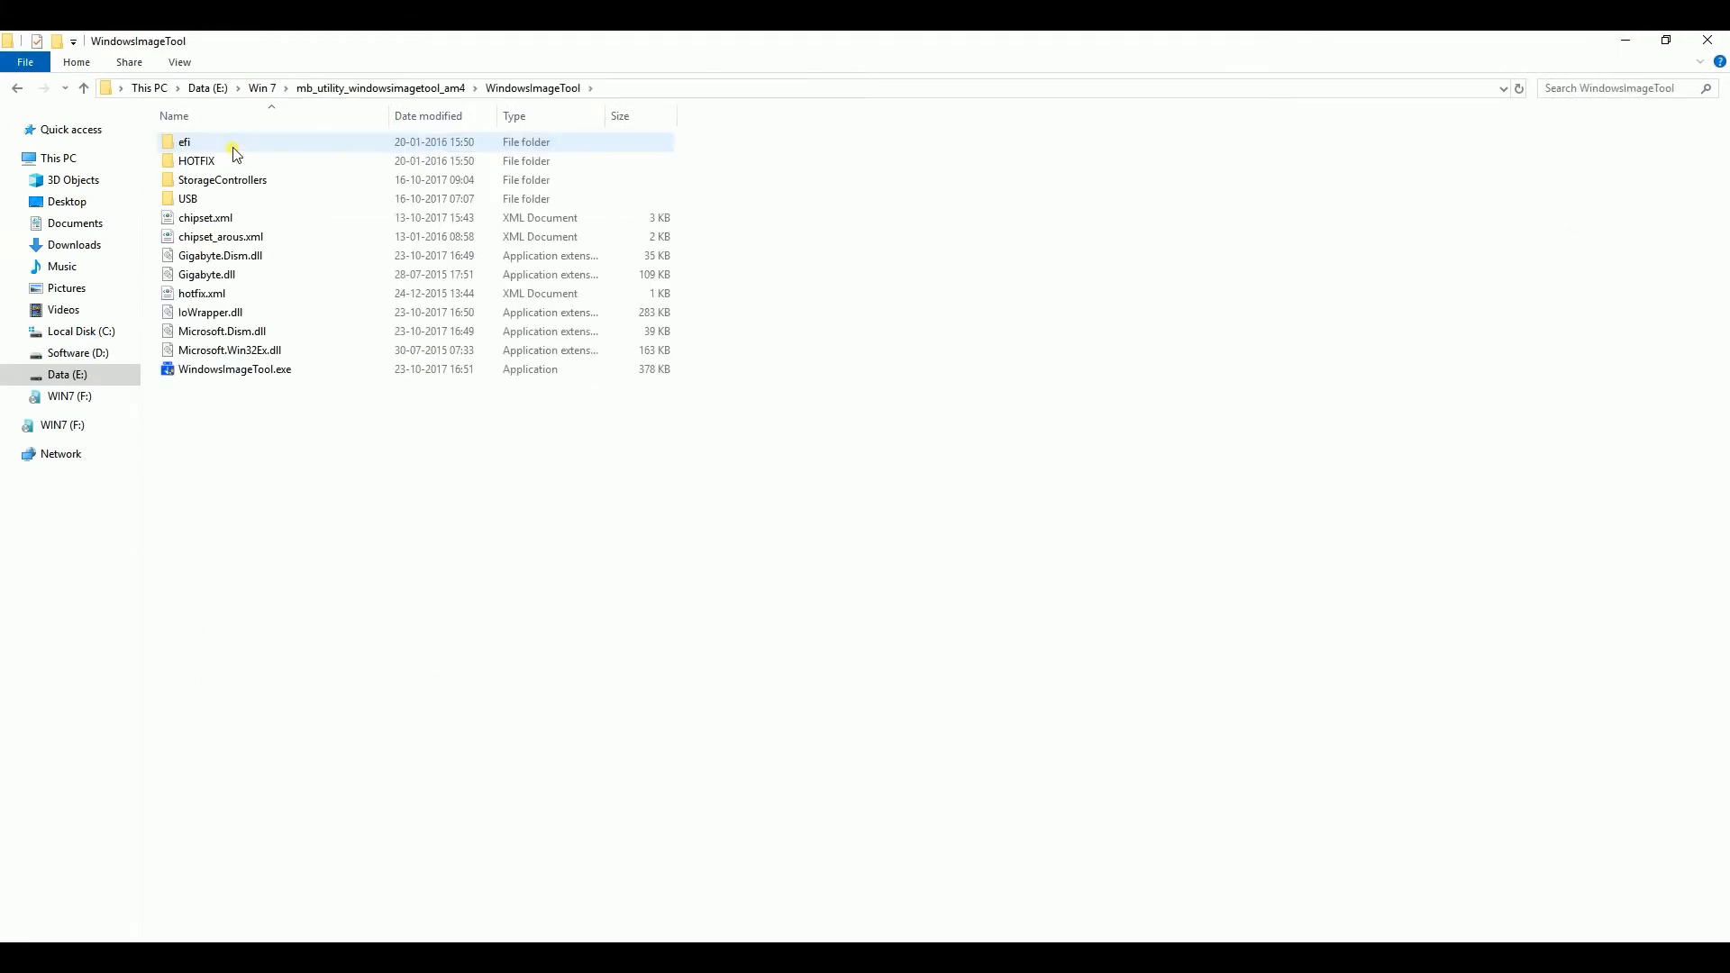
pyautogui.doubleClick(220, 372)
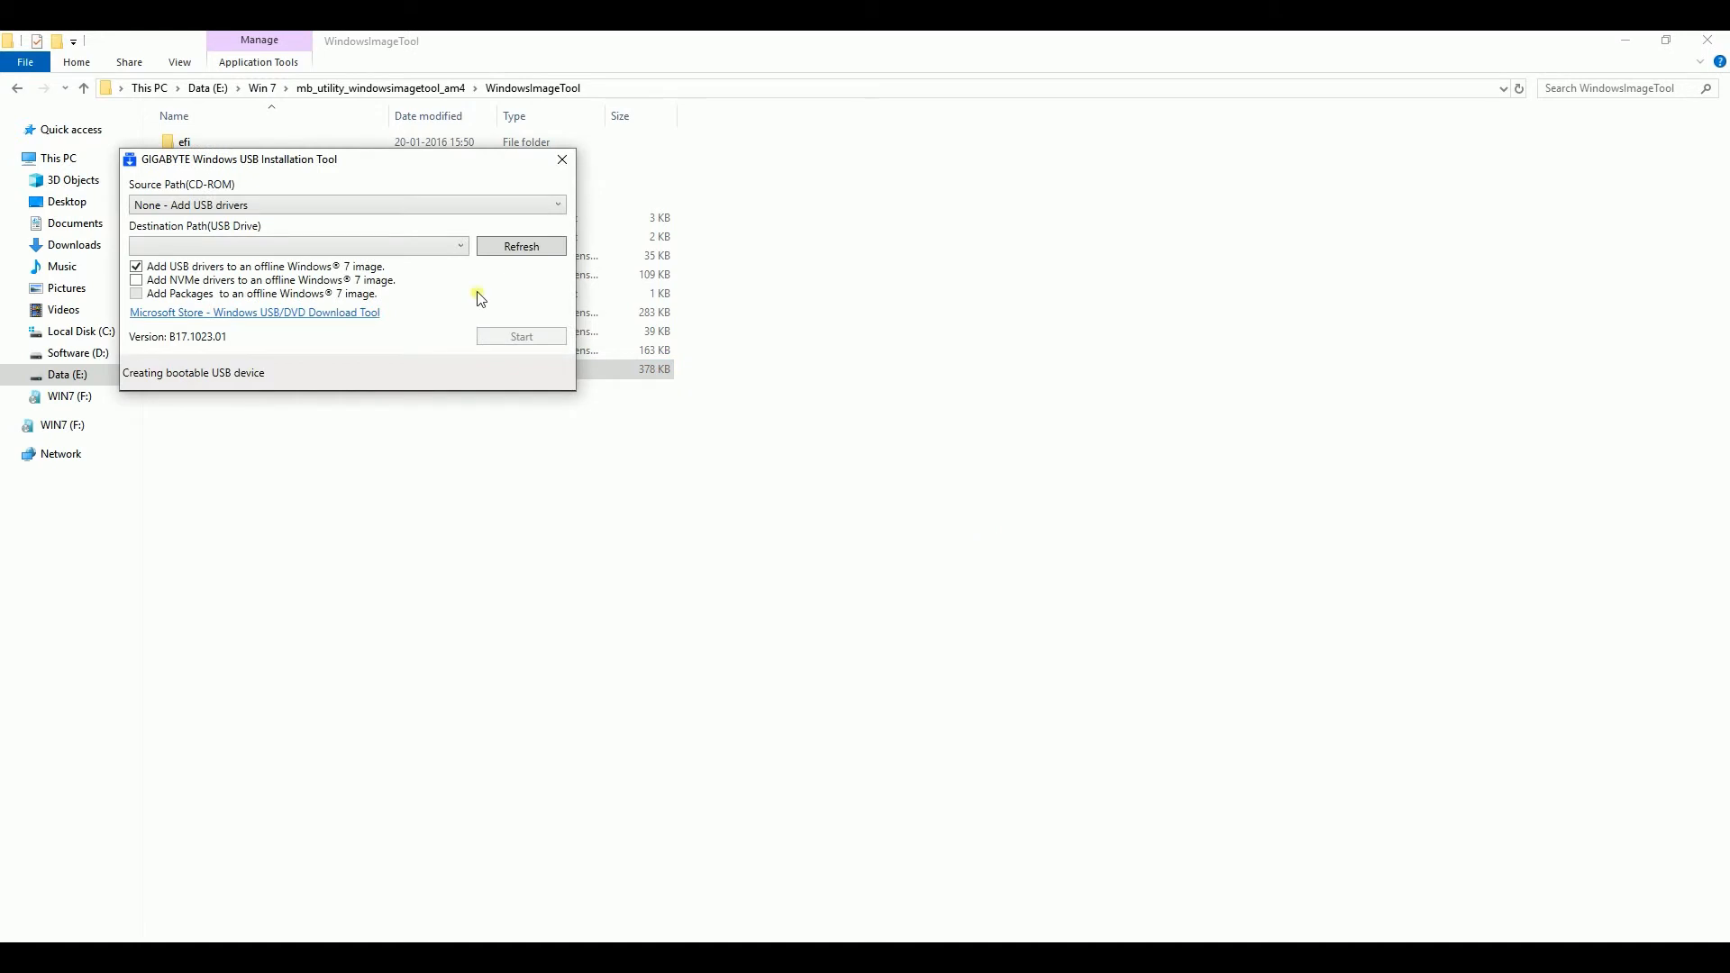
pyautogui.moveTo(347, 162); pyautogui.dragTo(1011, 299)
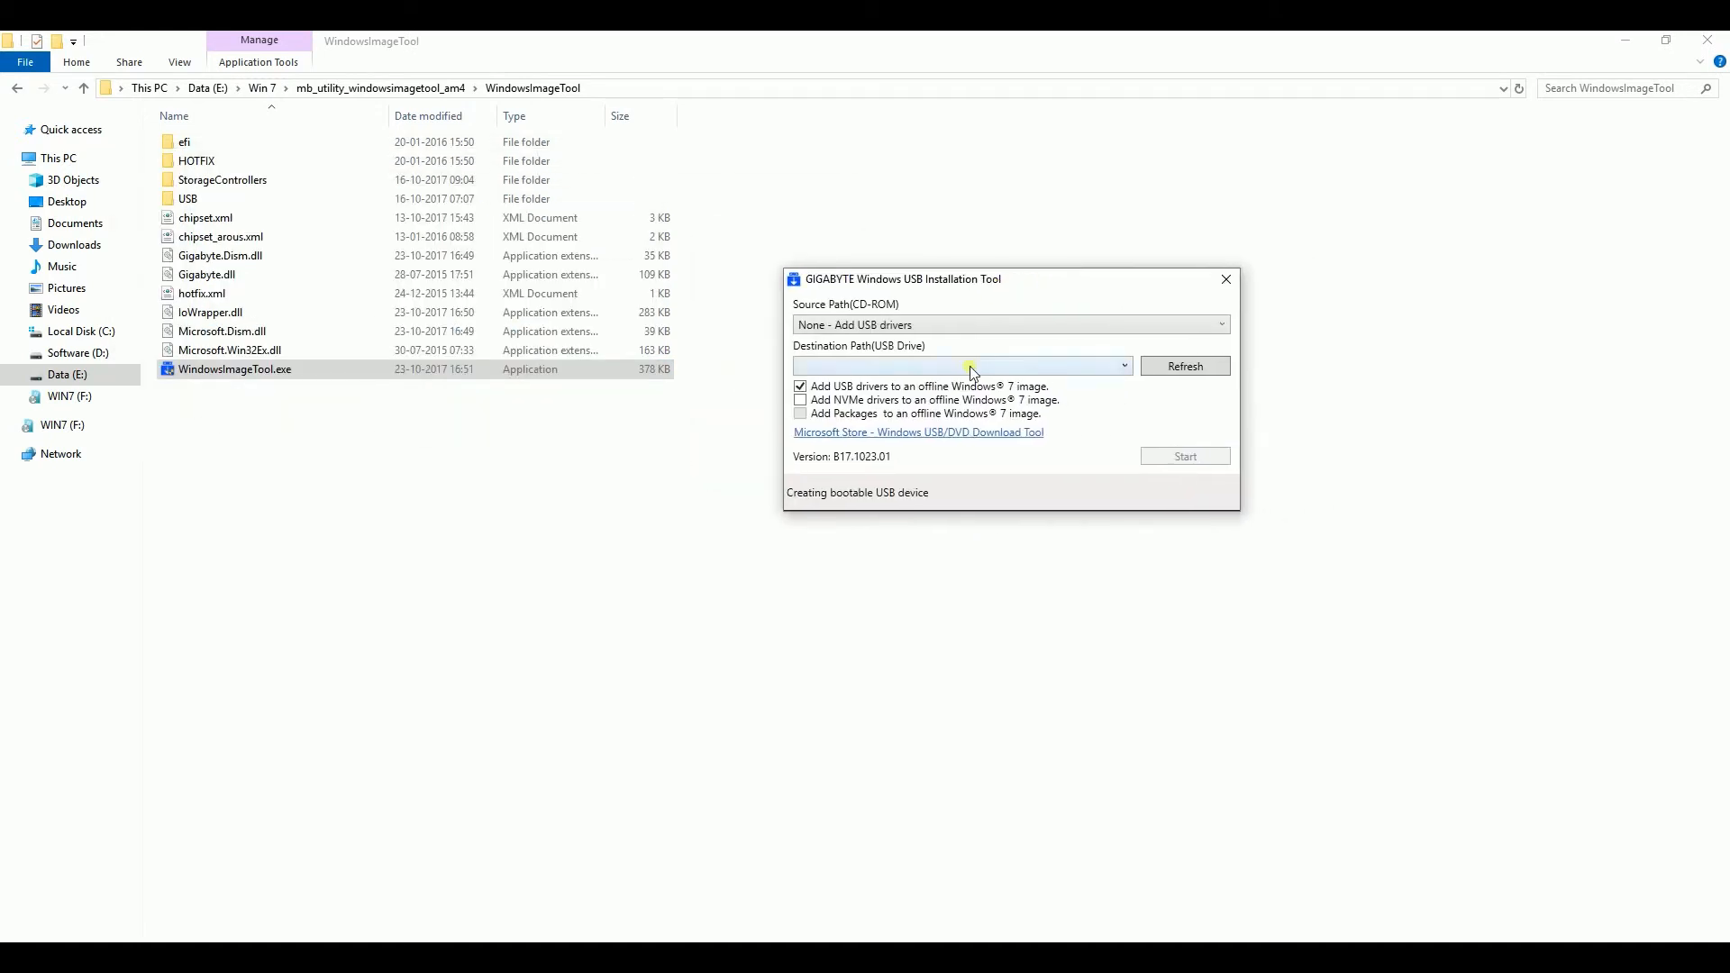
# Step: Set the destination to F:\ (WIN7), enable adding NVMe drivers and packages to the offline Windows 7 image, and start the process
pyautogui.click(1054, 367)
pyautogui.click(902, 383)
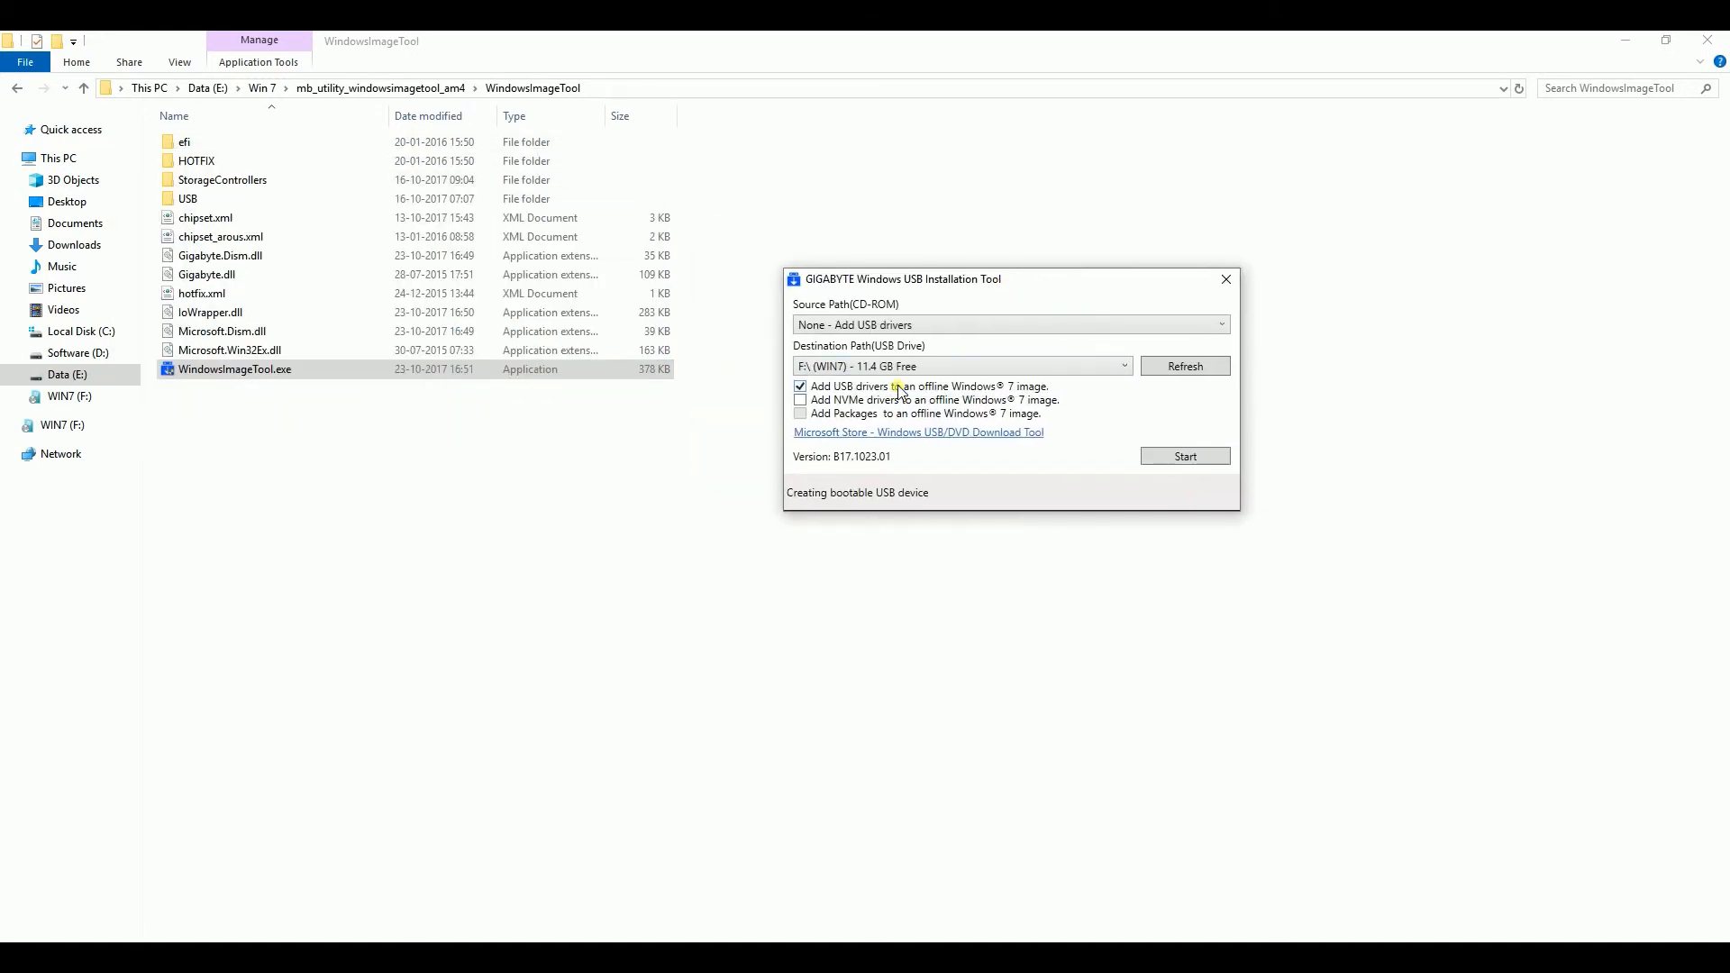
pyautogui.click(799, 400)
pyautogui.click(800, 413)
pyautogui.click(1167, 460)
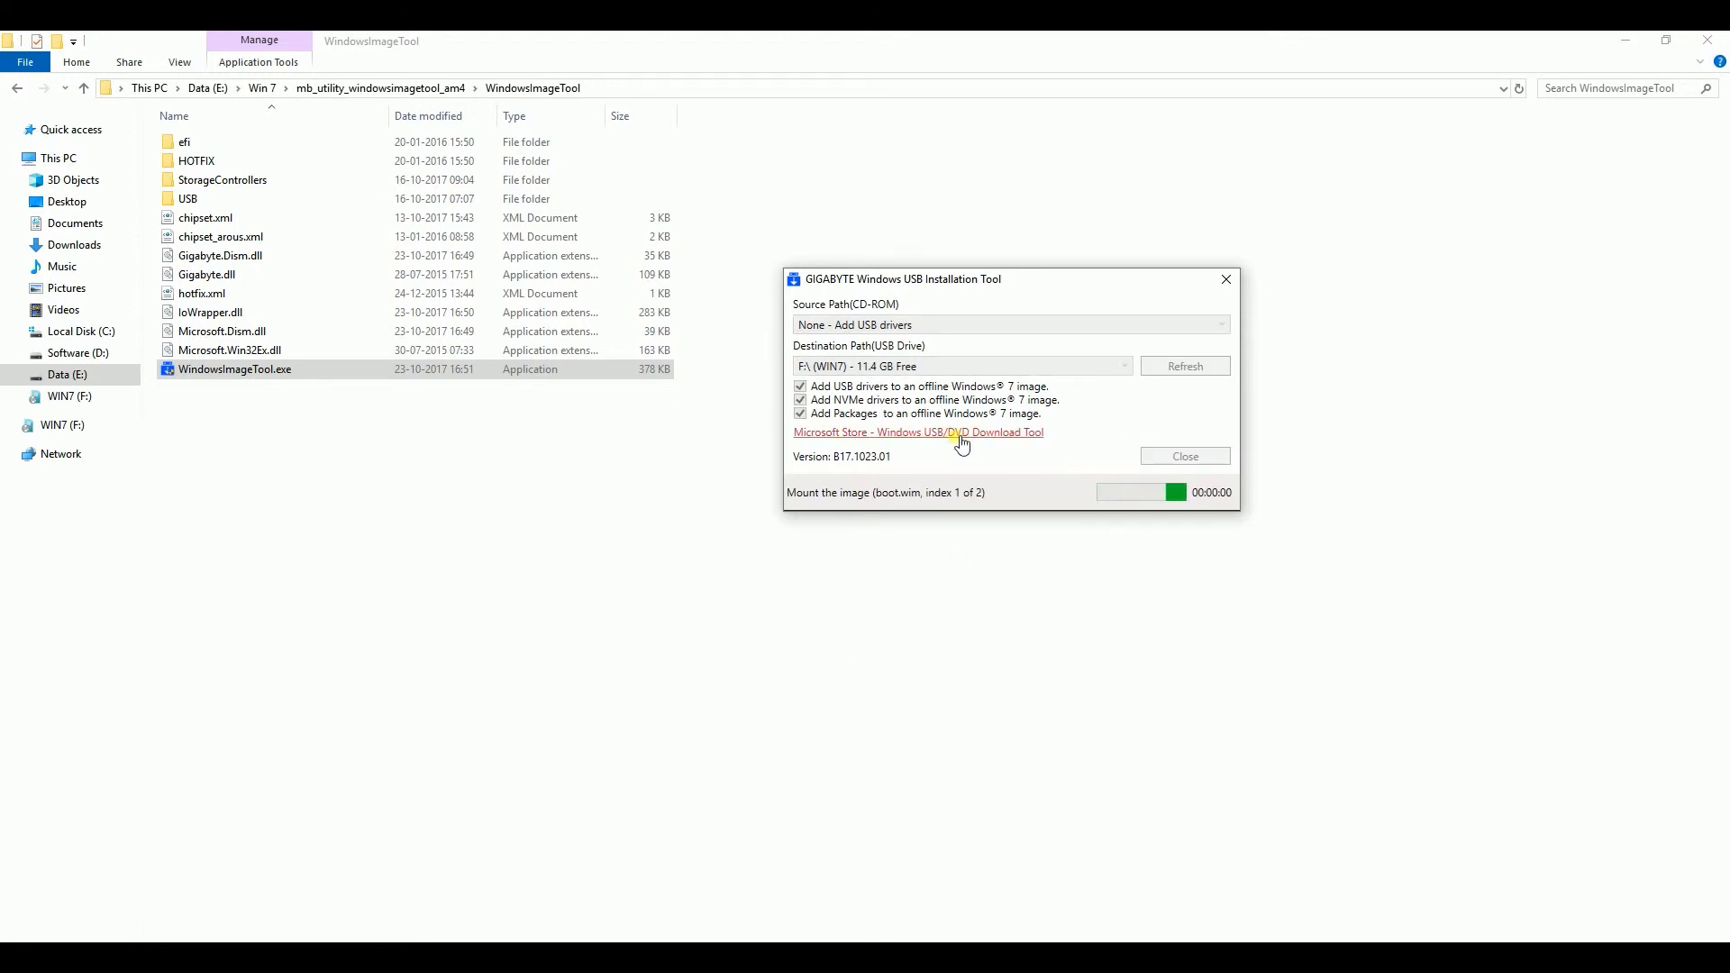
# Step: Switch to the Notepad notes and add the line "wait 20-25 min" below the earlier waiting note
pyautogui.click(570, 956)
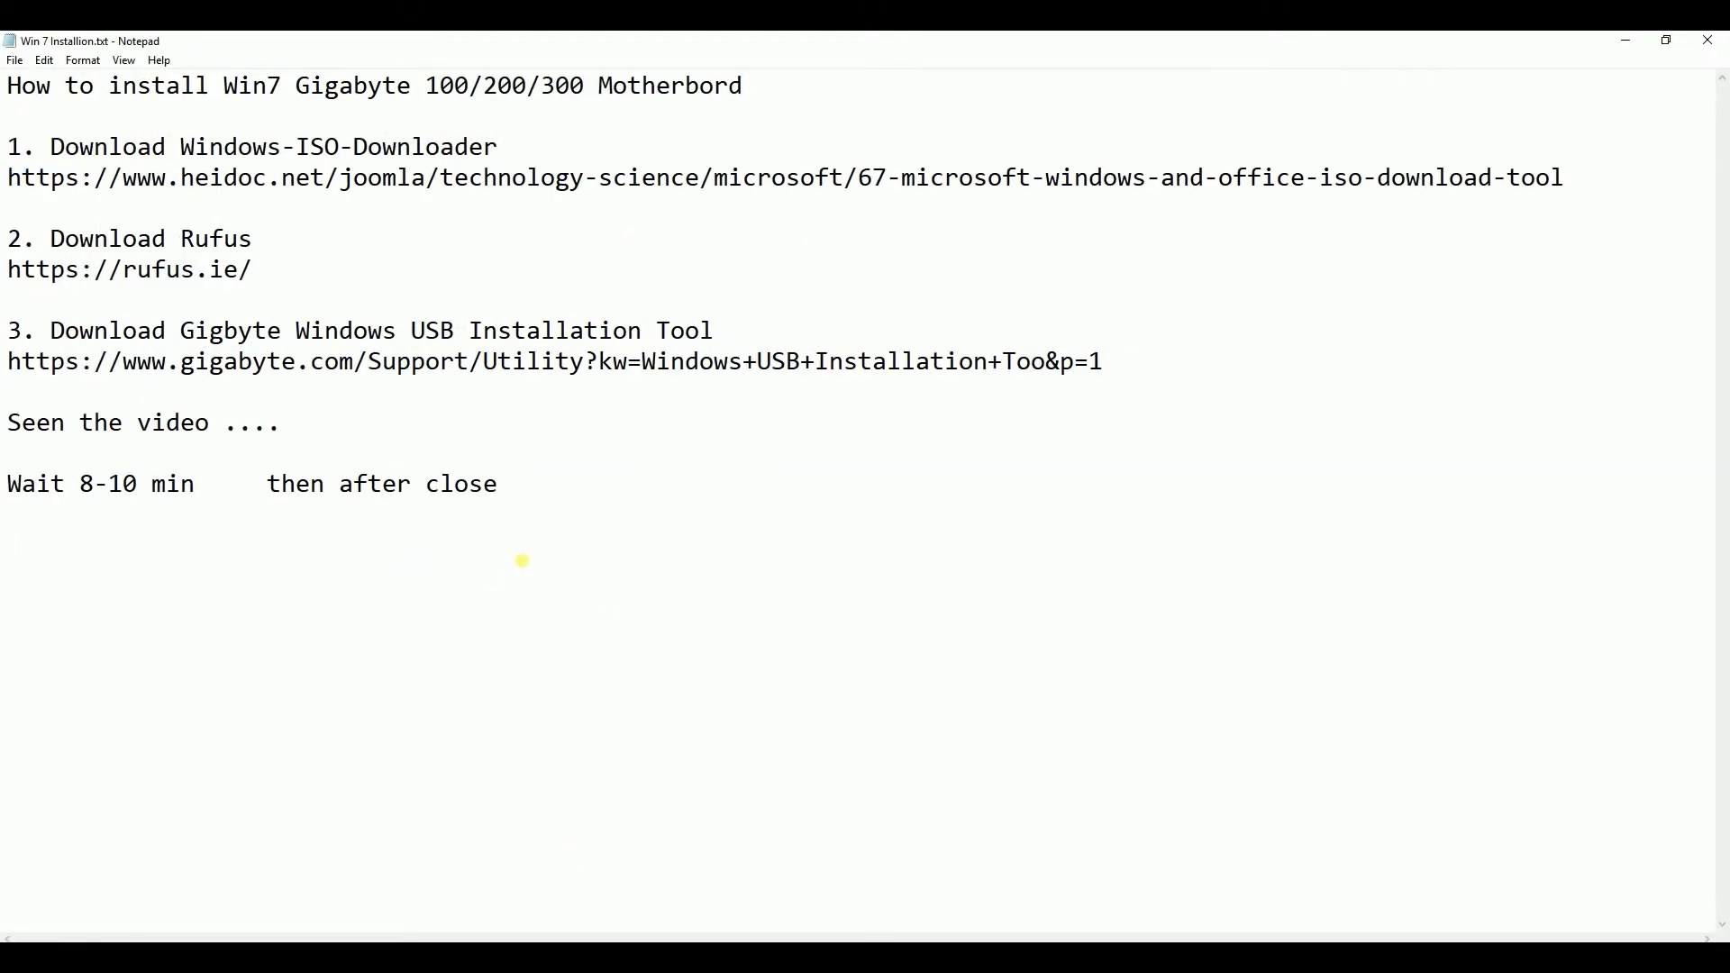
pyautogui.write('wa')
pyautogui.write('it 10')
pyautogui.write('0-')
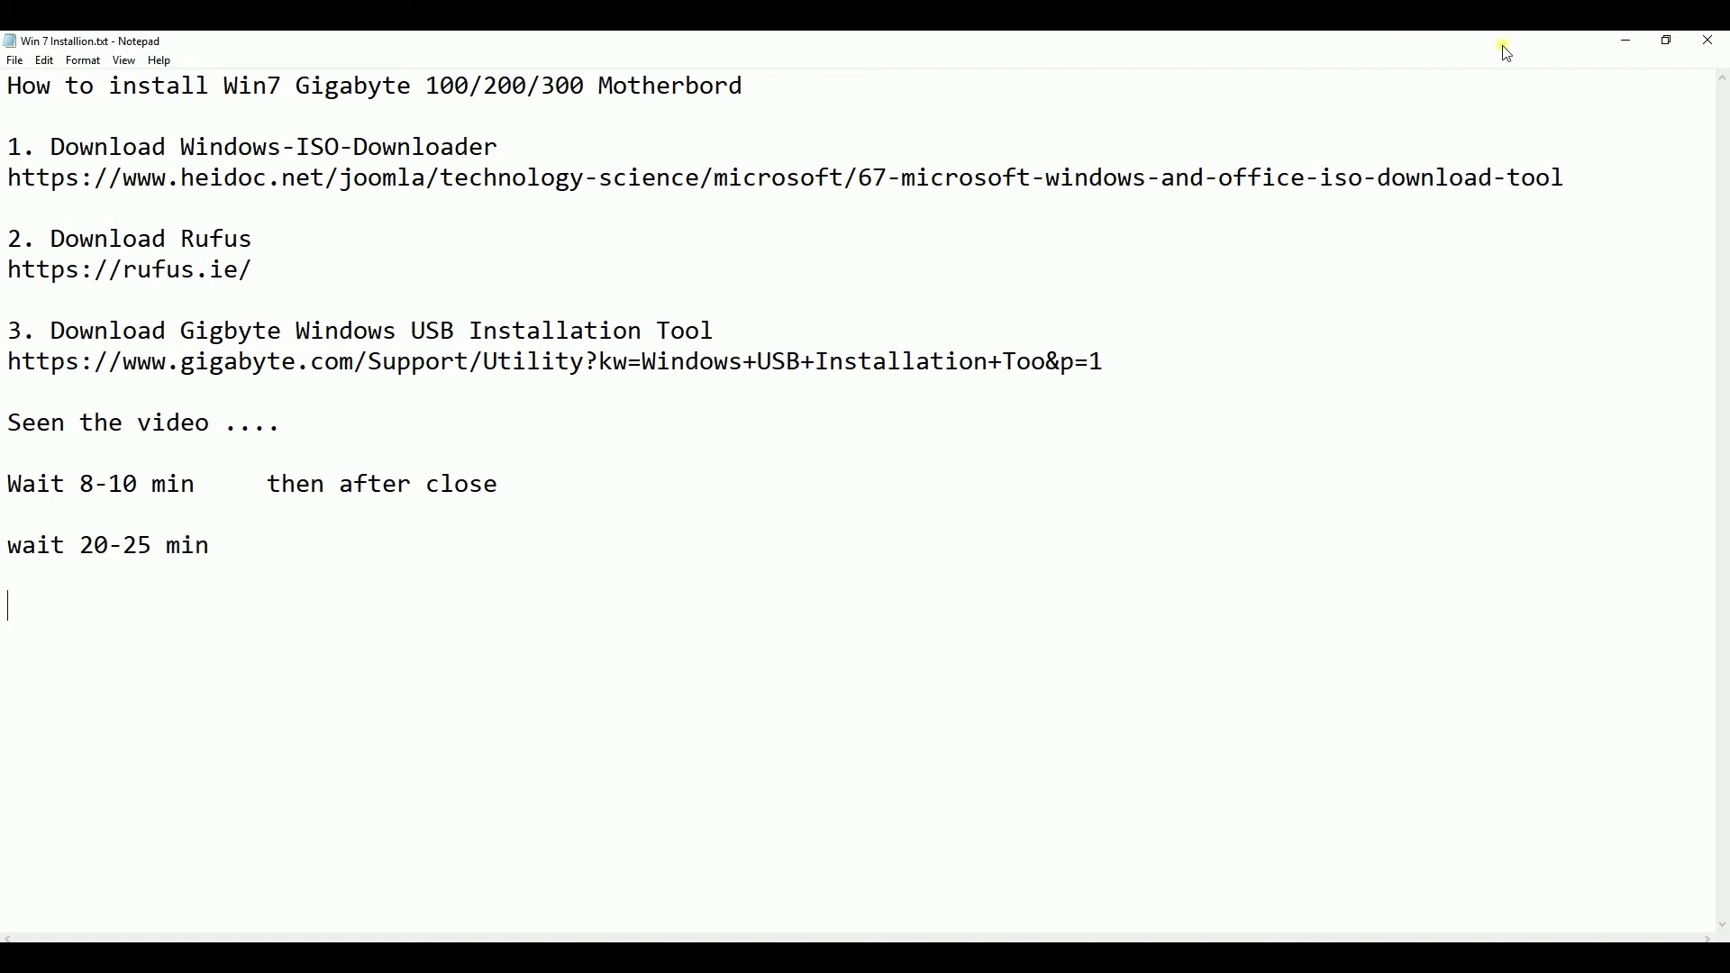
pyautogui.click(1627, 42)
# Step: Add the line "process compleated then after install win7 in Gigabyte 100/200/300 Motherbord", copying the motherboard name from the title line
pyautogui.write('process compleated then after')
pyautogui.write('ins')
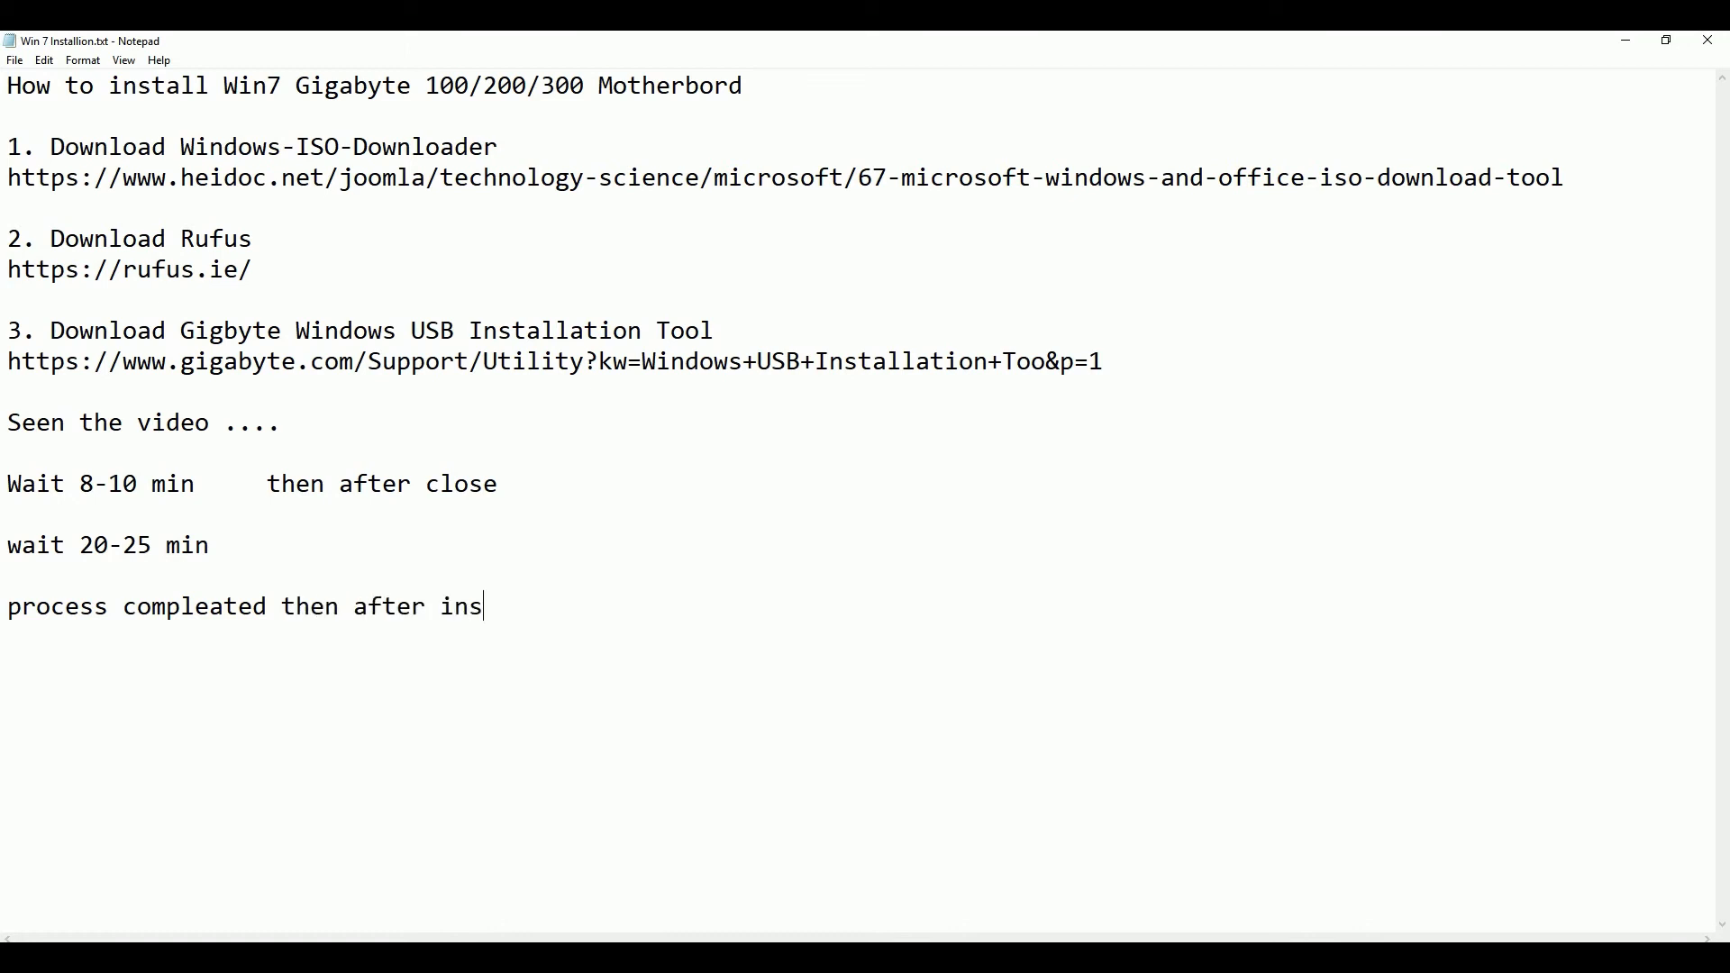
pyautogui.write('tall win7 in')
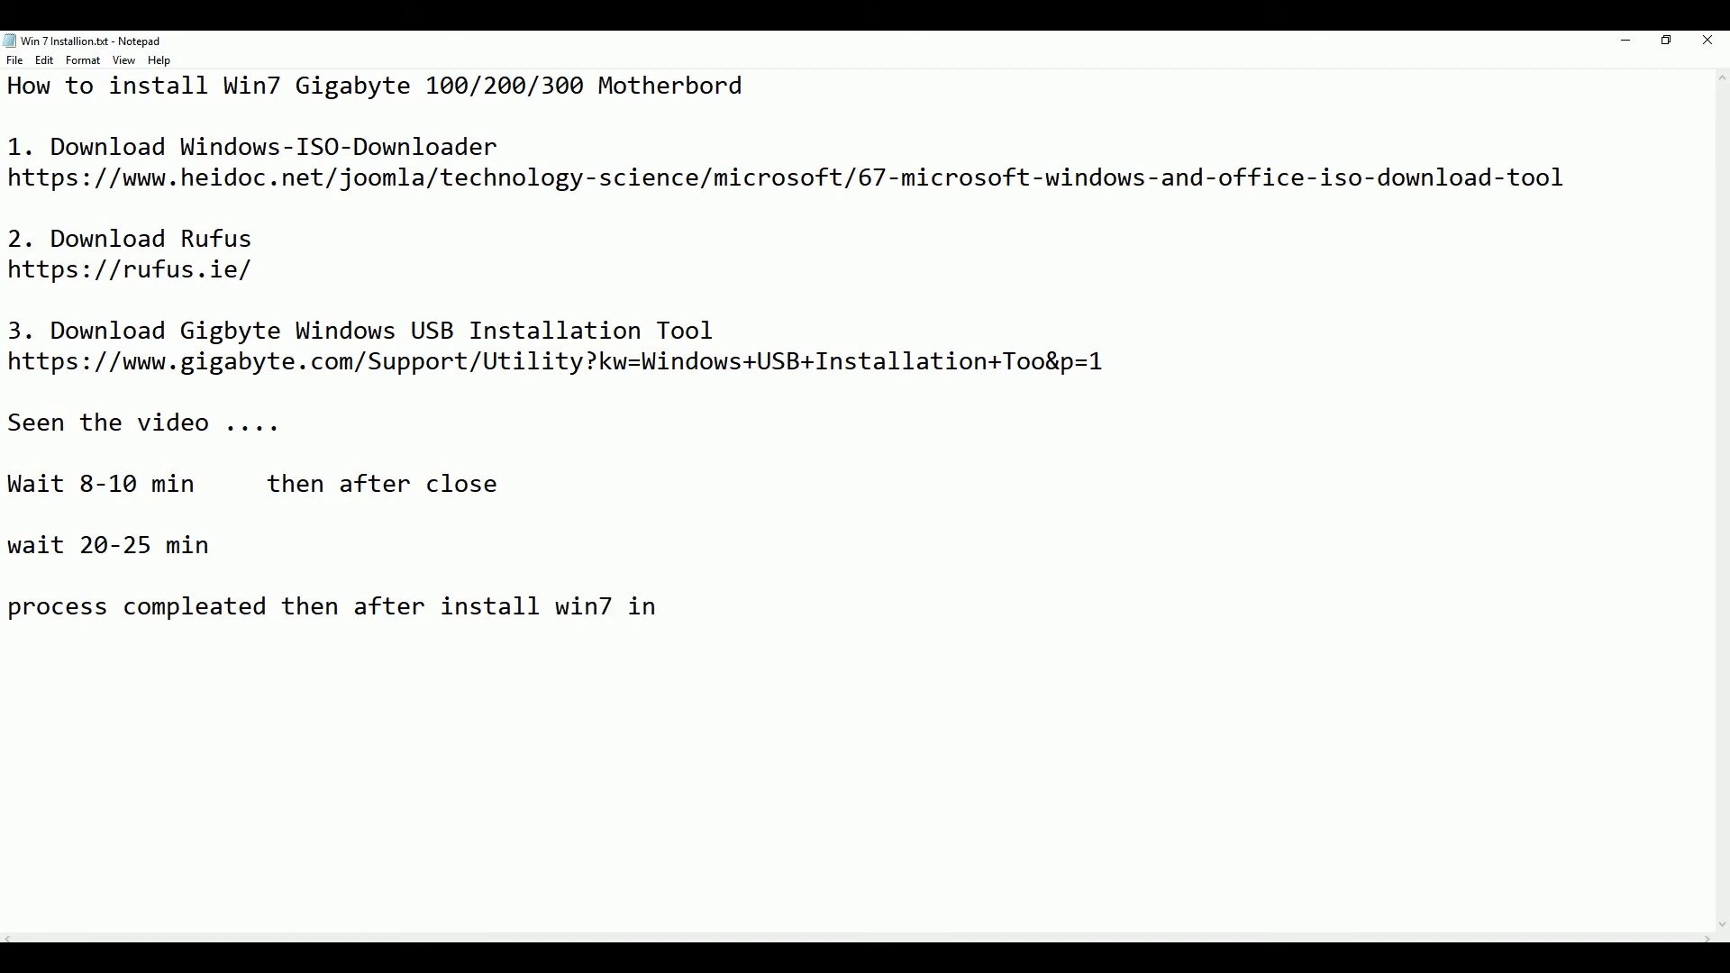
pyautogui.moveTo(297, 86); pyautogui.dragTo(874, 79)
pyautogui.hotkey('ctrl', 'c')
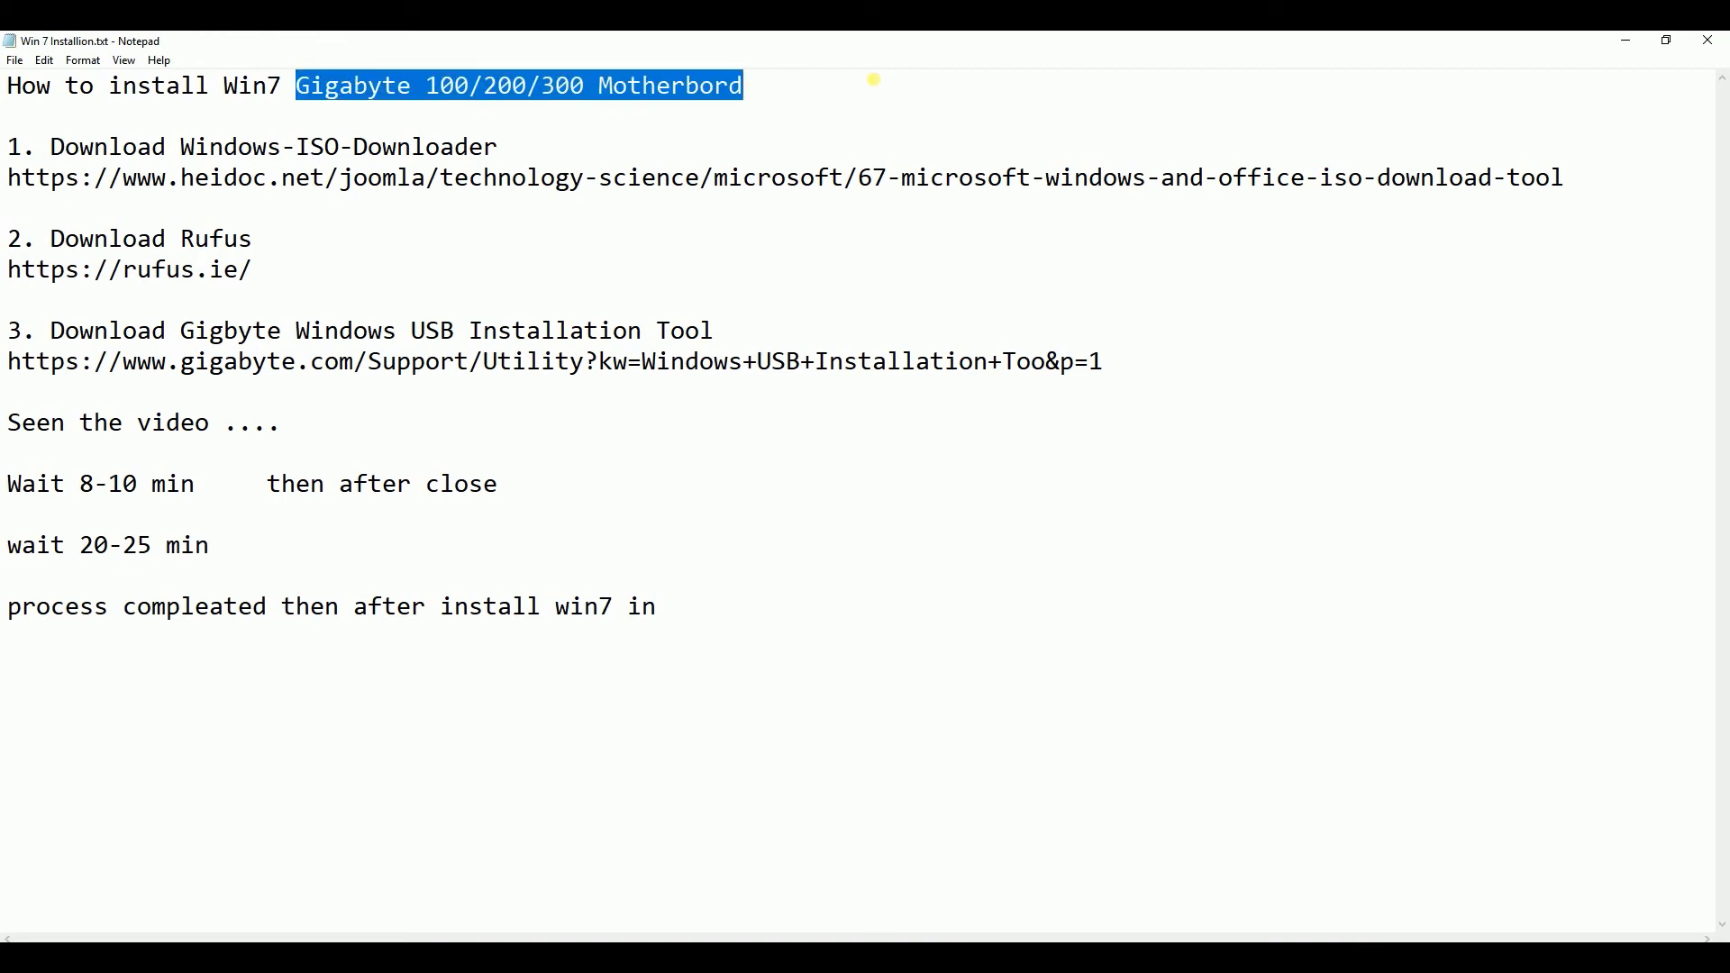
pyautogui.click(706, 610)
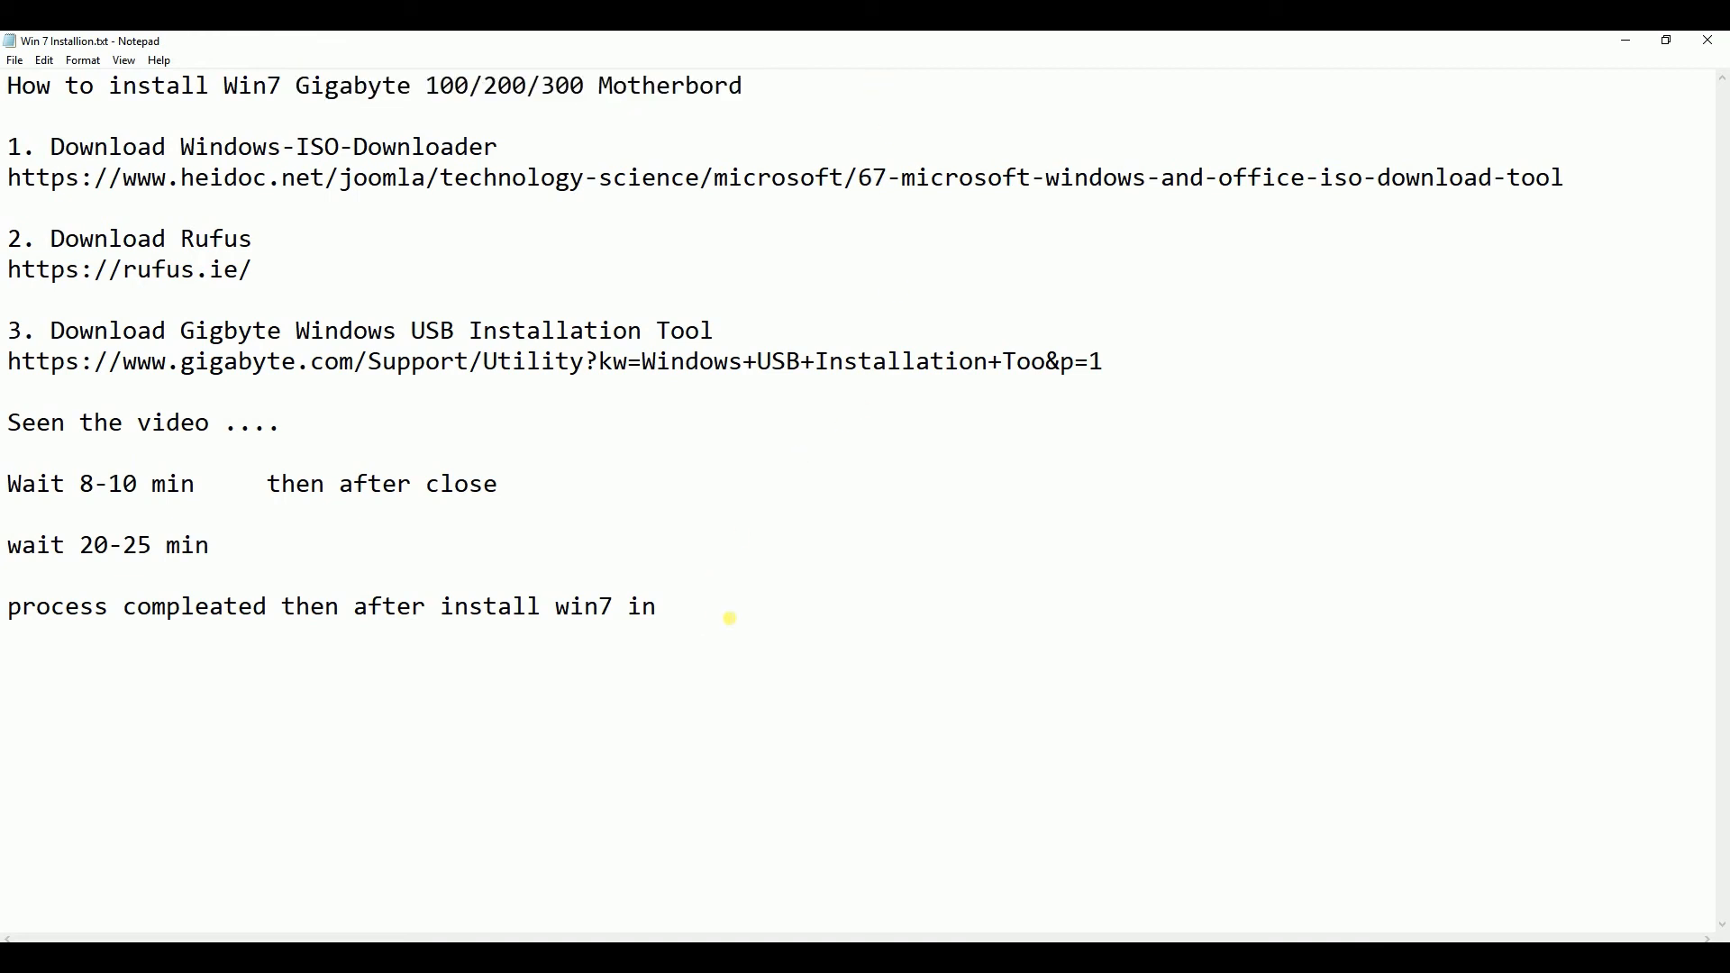
pyautogui.hotkey('ctrl', 'v')
# Step: Add the closing line "Thanks for watching ......." at the end of the notes, below a blank gap
pyautogui.press('Return')
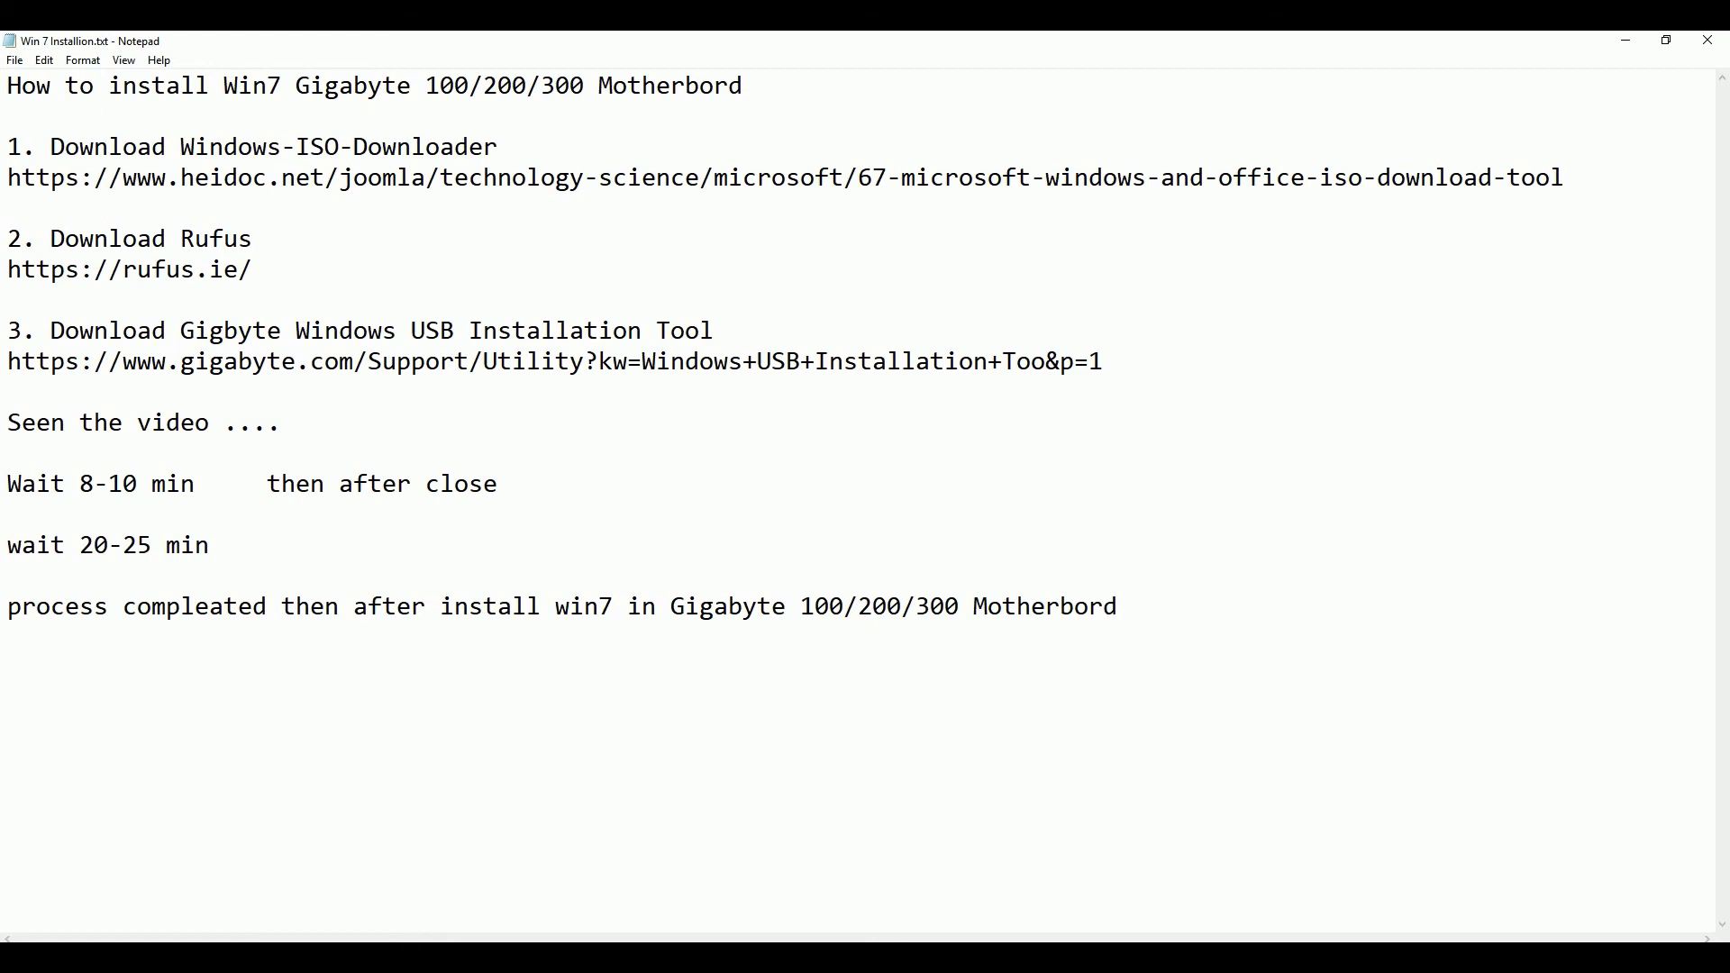
pyautogui.write('Thanks for wa')
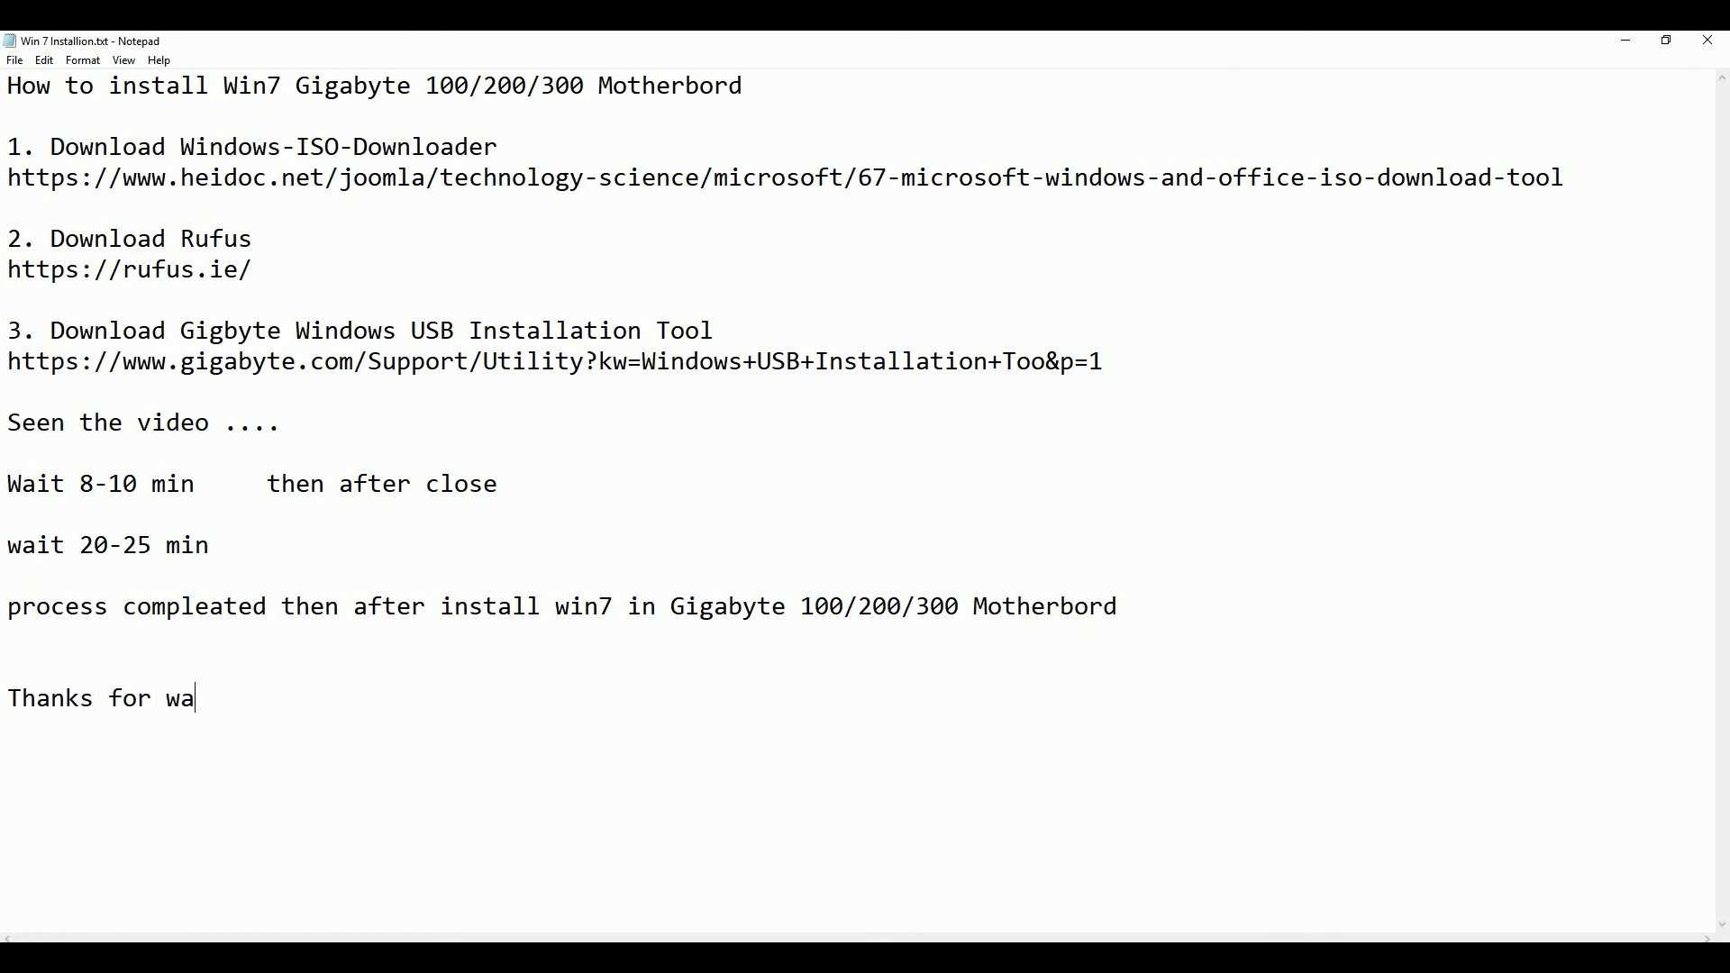
pyautogui.write('tching .......')
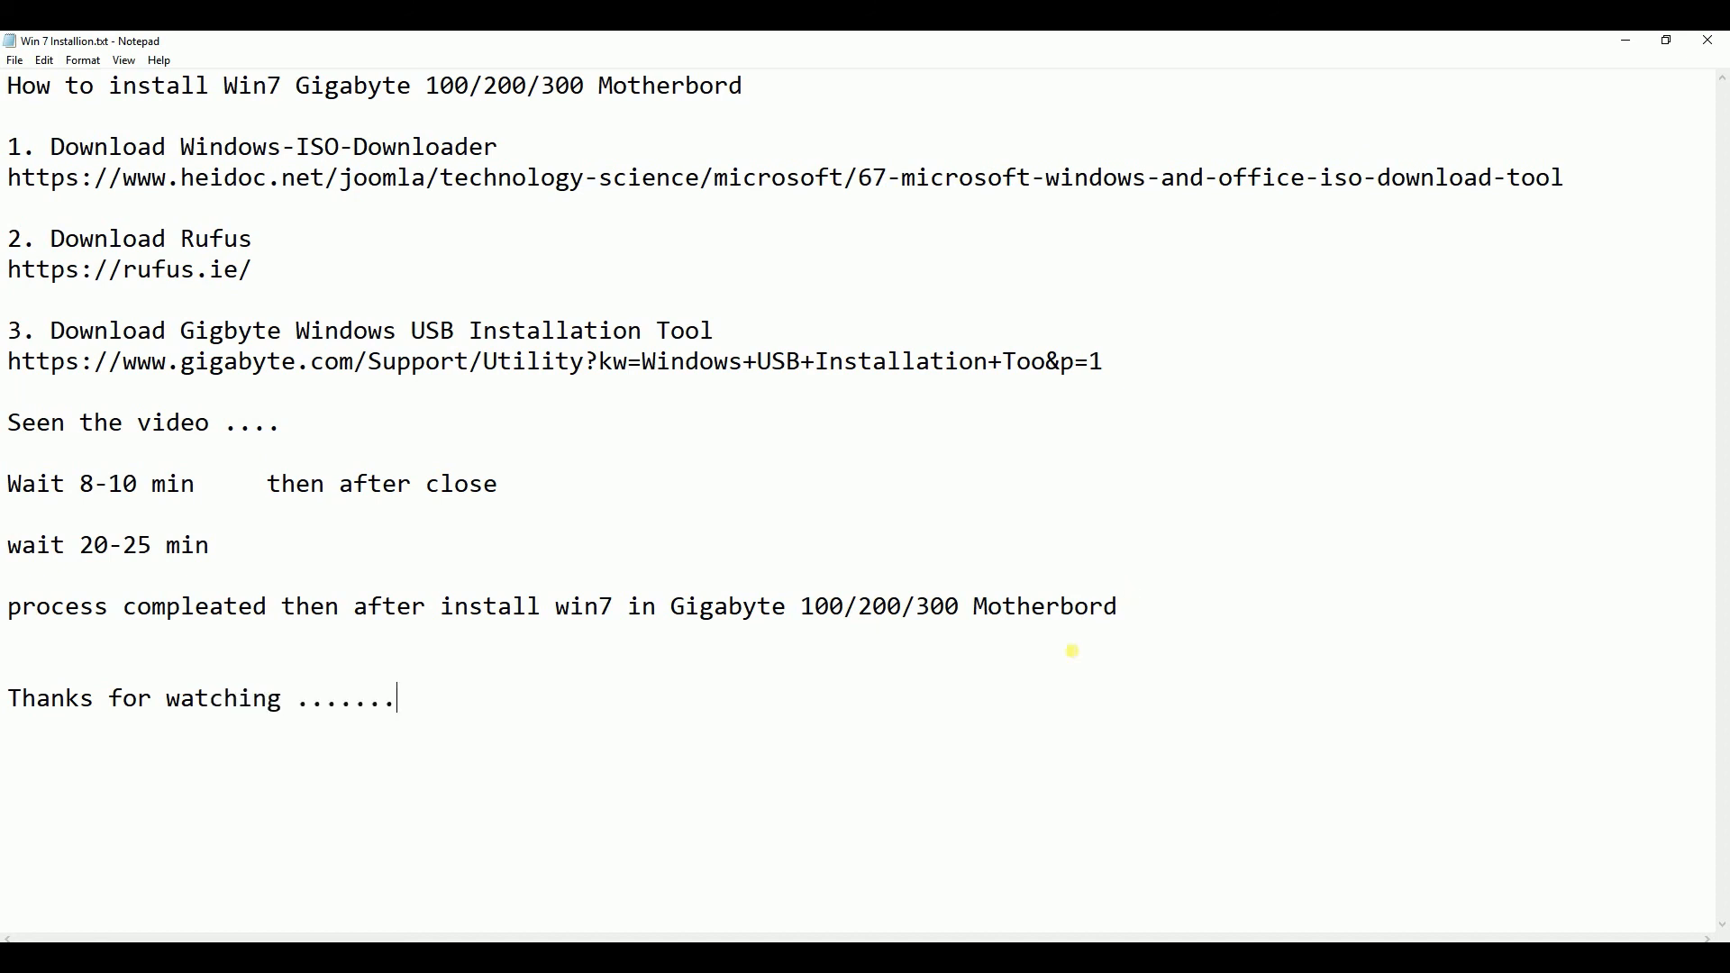